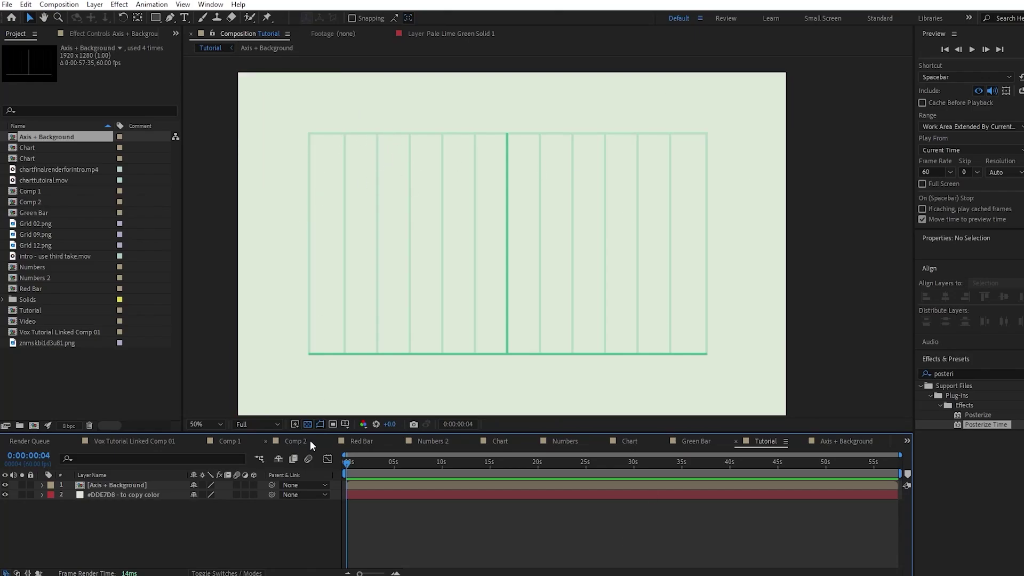
Add a text layer reading "1" just outside the upper-left corner of the chart grid
click(184, 18)
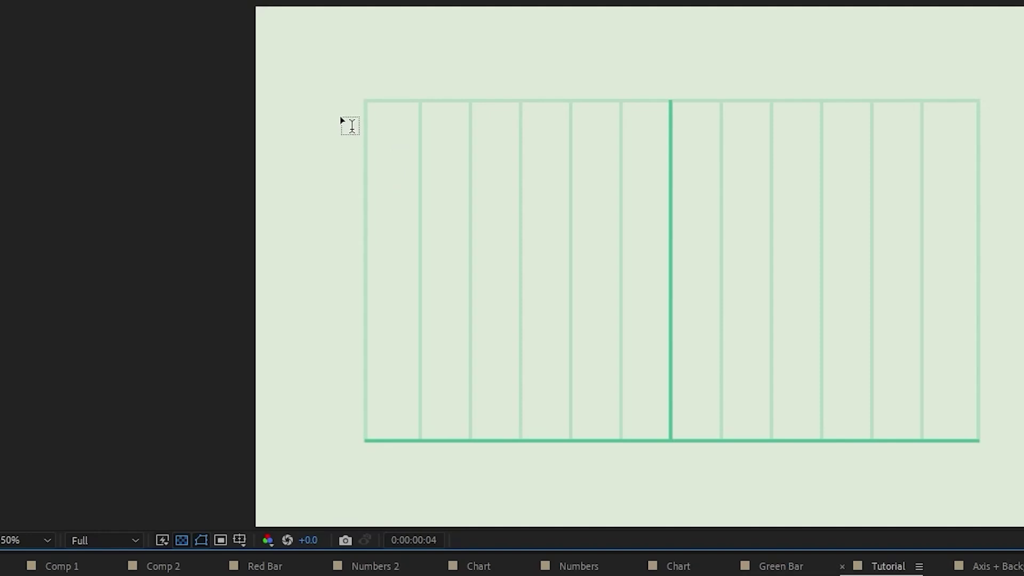
click(341, 119)
text(1)
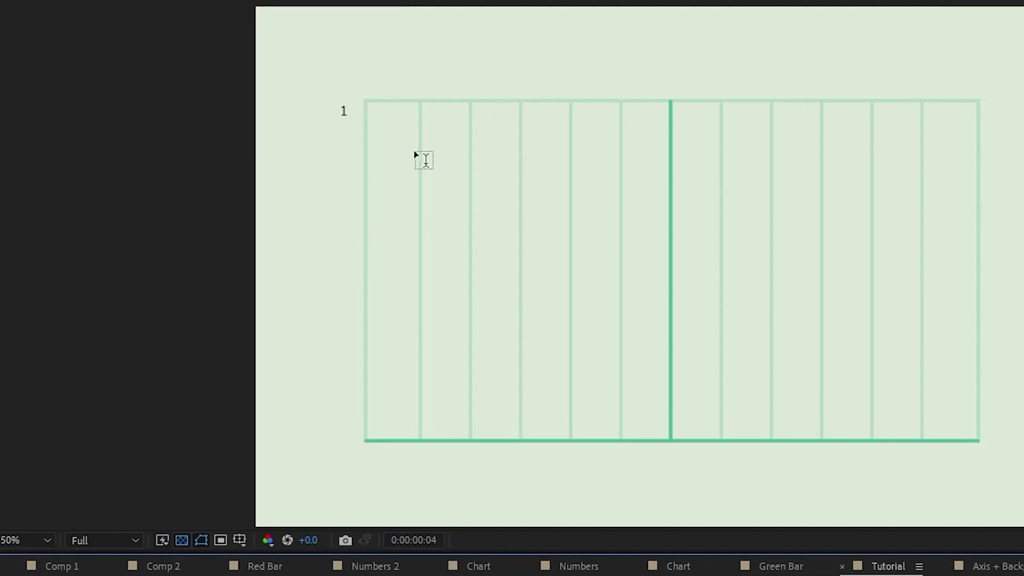
key(Escape)
key(v)
Duplicate the "1" text layer repeatedly, stacking the copies down beside the chart and placing the last one at its baseline
key(period)
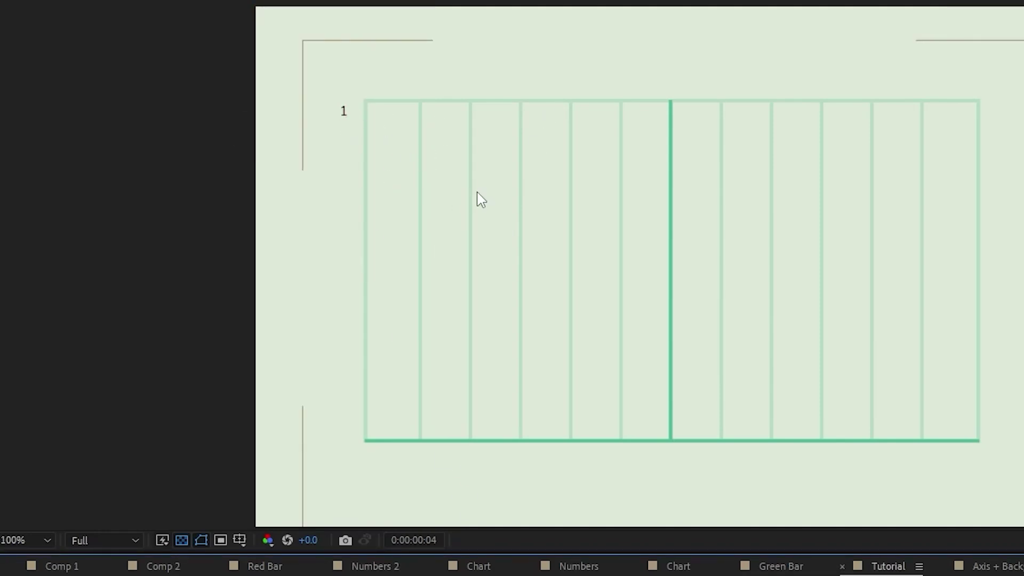
drag(370, 94, 421, 197)
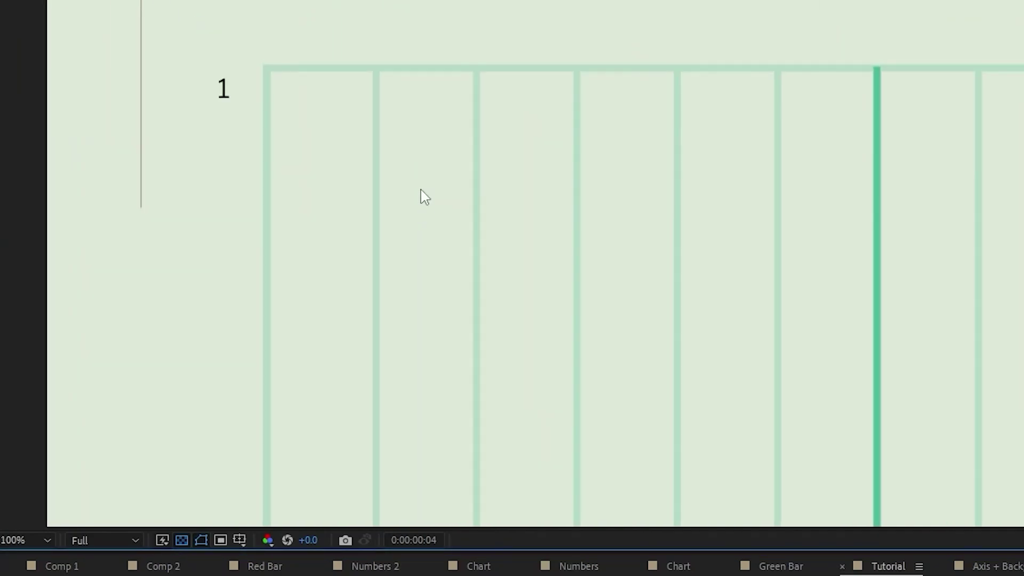
click(224, 90)
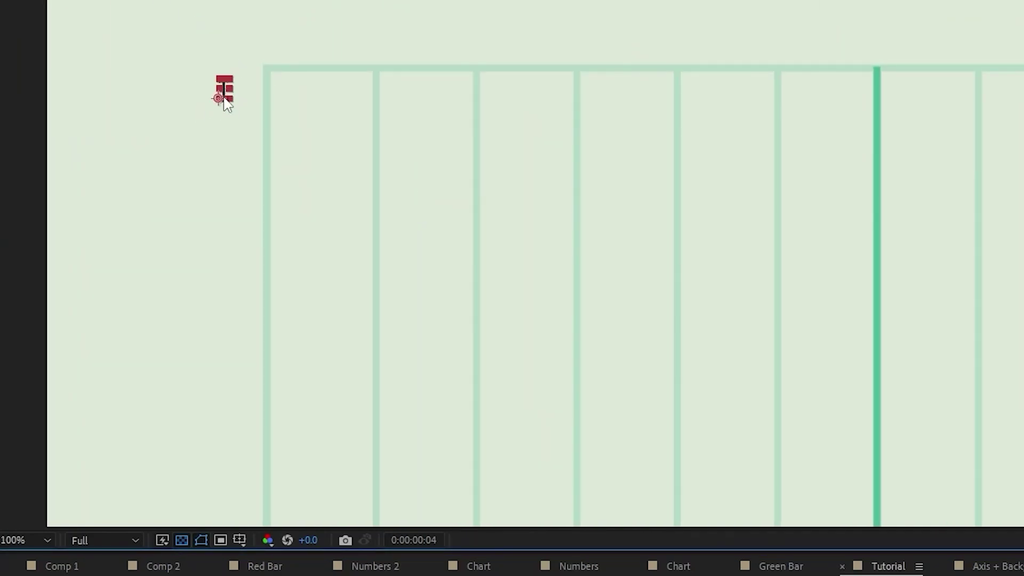
key(ctrl+d)
key(period)
key(shift+Down)
key(shift+Down)
key(shift+Down)
key(shift+Down)
key(shift+Down)
key(shift+Down)
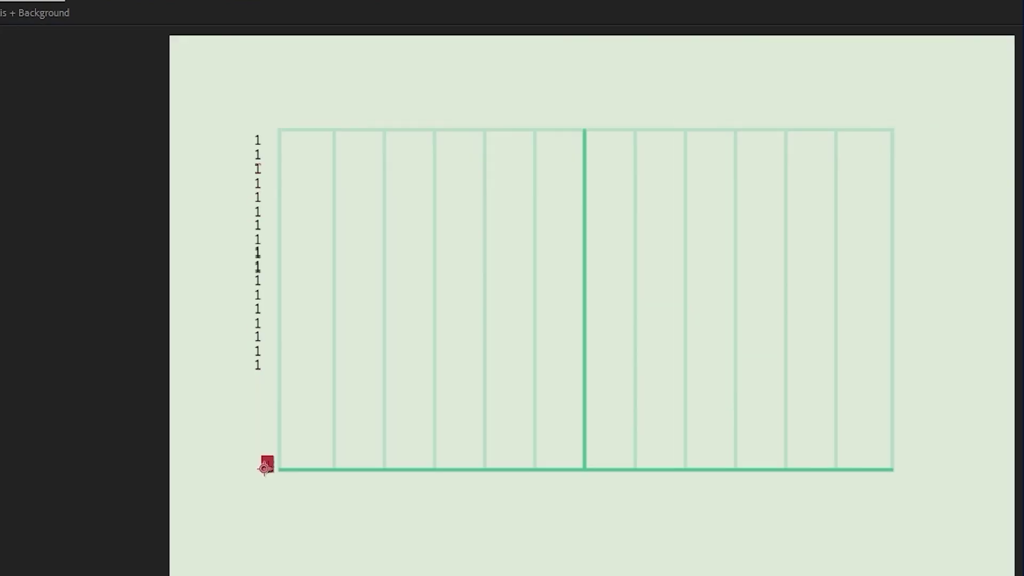
Distribute all the "1" text layers evenly by vertical centre along the chart's height
key(ctrl+a)
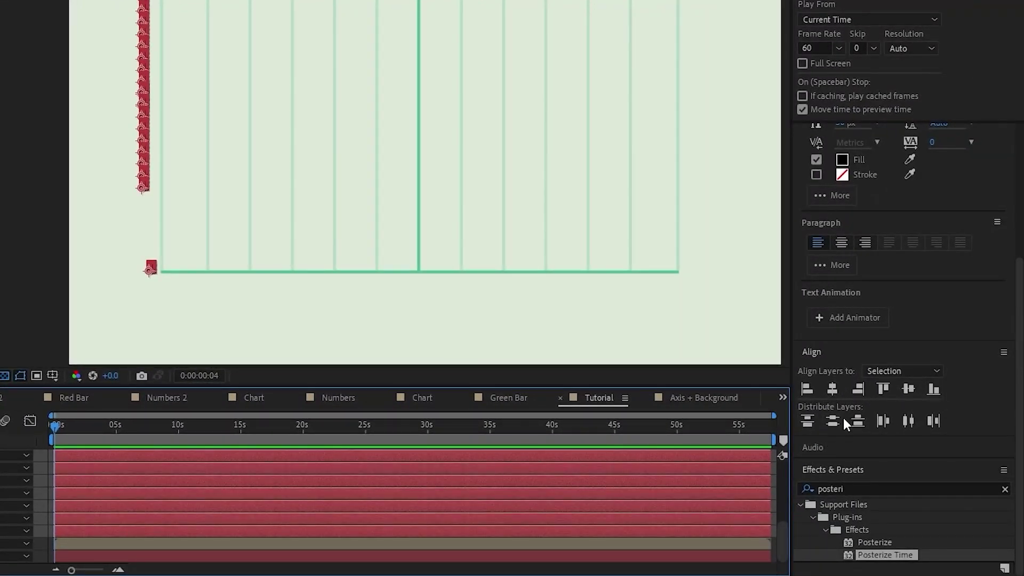
click(835, 420)
key(ctrl+shift+a)
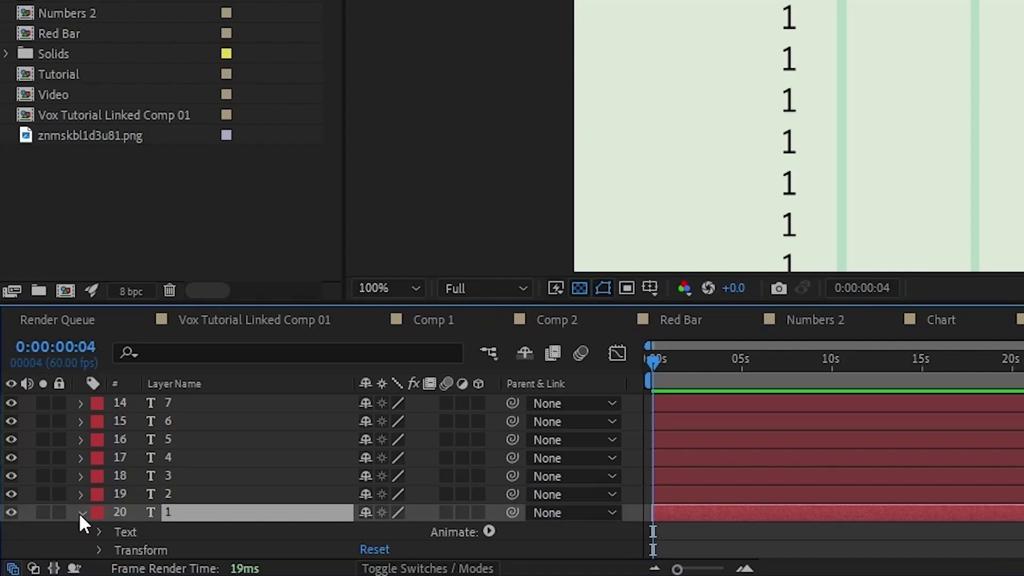
Give the Source Text of the bottommost text layer, 1, the expression 1980 + 20 - index * 4
click(99, 492)
alt+click(135, 511)
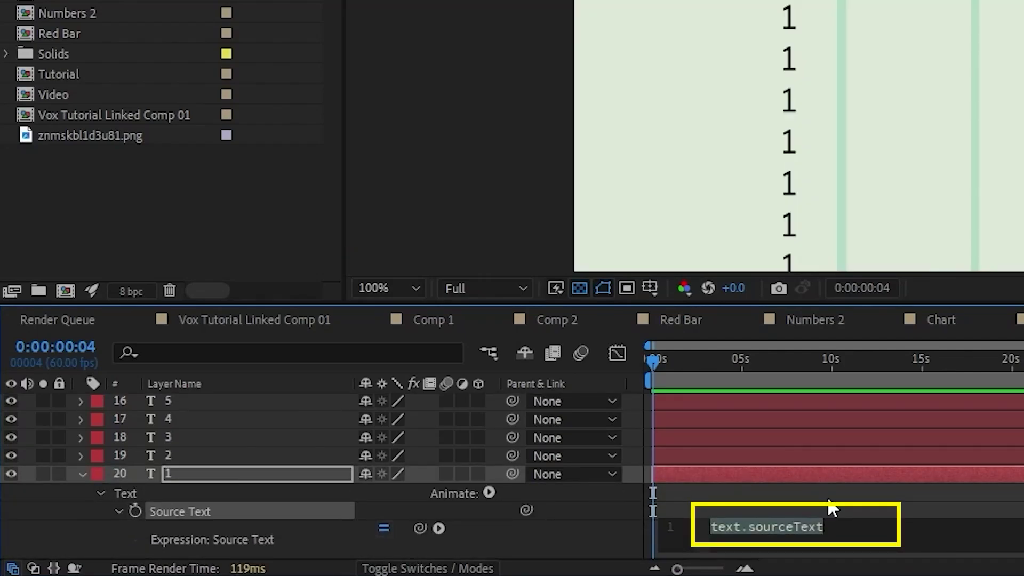
text(1980)
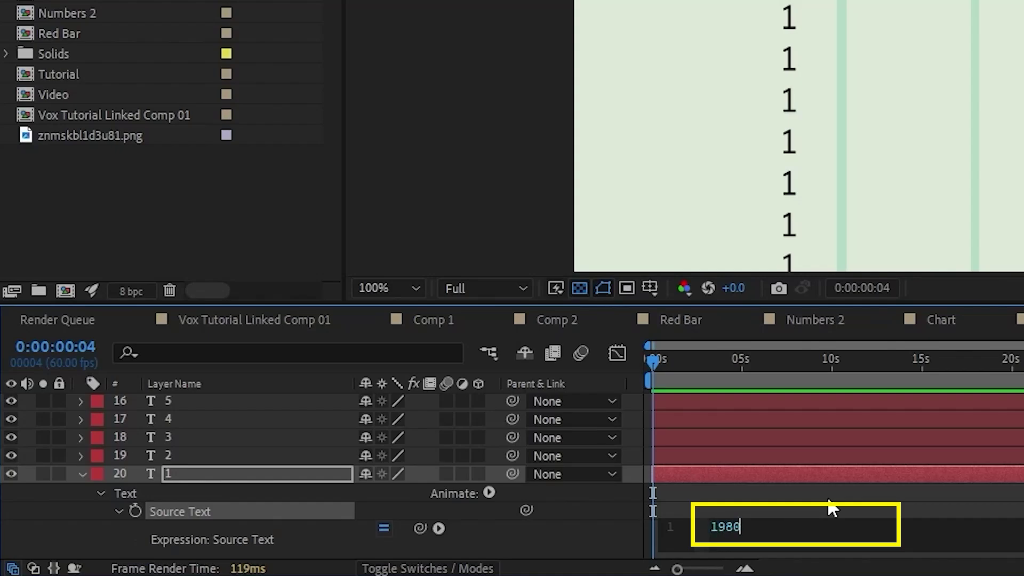
text( + 20)
text( _)
key(BackSpace)
key(BackSpace)
text(- inde)
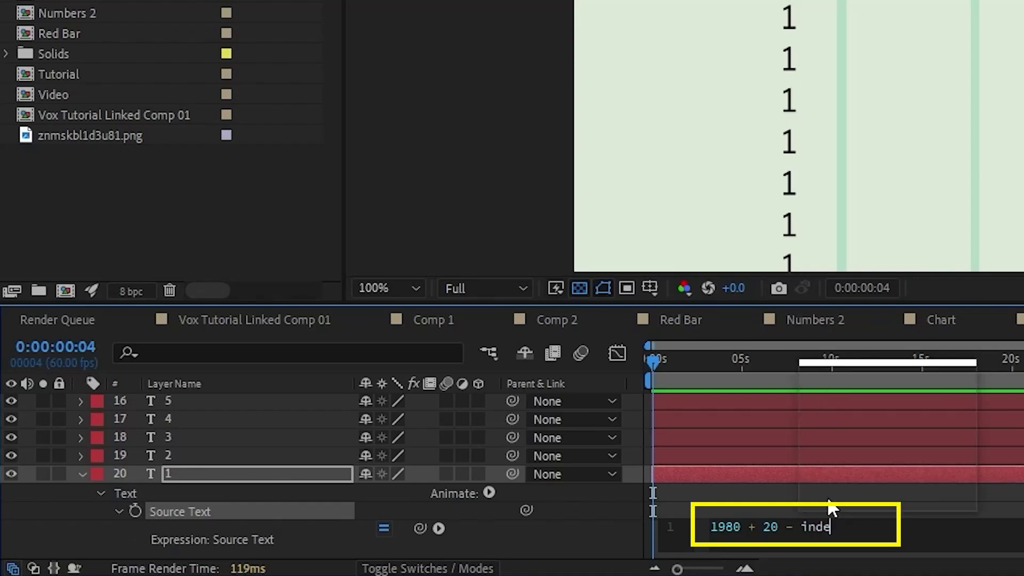
text(x * 4)
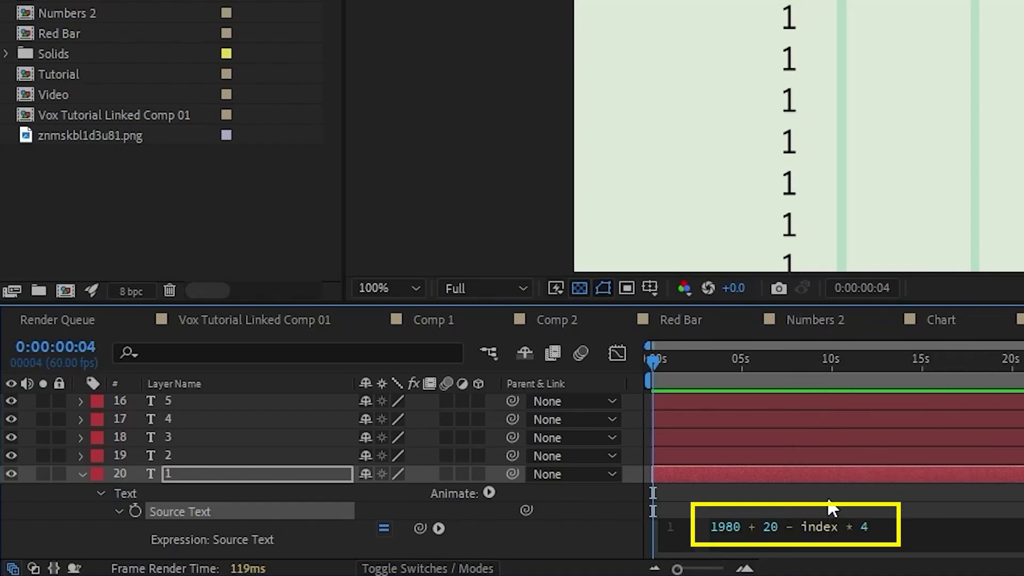
Put parentheses around 20 - index in the expression and apply 1980 + (20 - index) * 4
key(Left)
key(Left)
key(Left)
key(Left)
text())
key(Left)
key(Left)
key(Left)
key(Left)
key(Left)
key(Left)
key(Left)
key(Left)
key(Left)
key(Left)
key(Left)
text(()
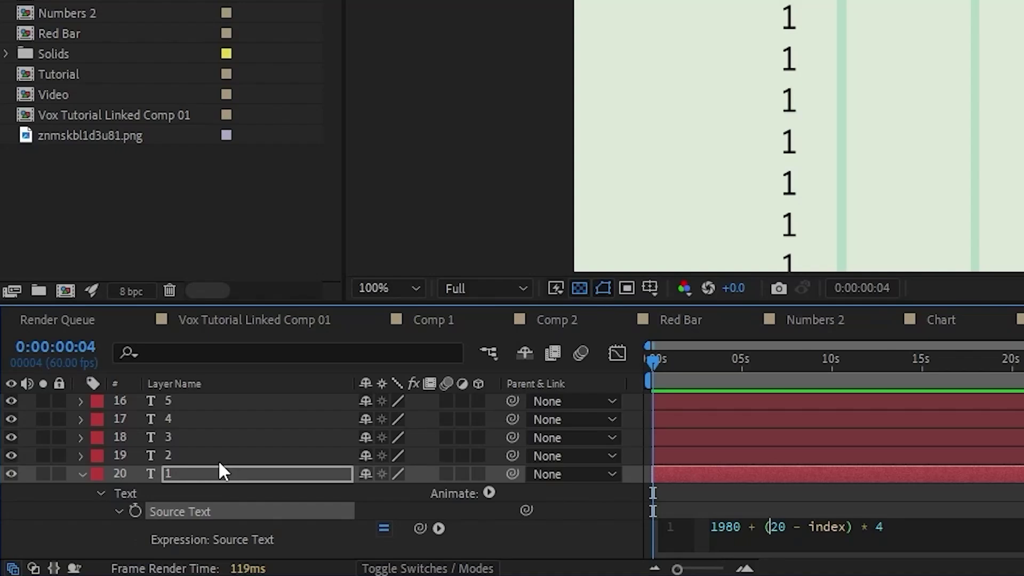
click(996, 510)
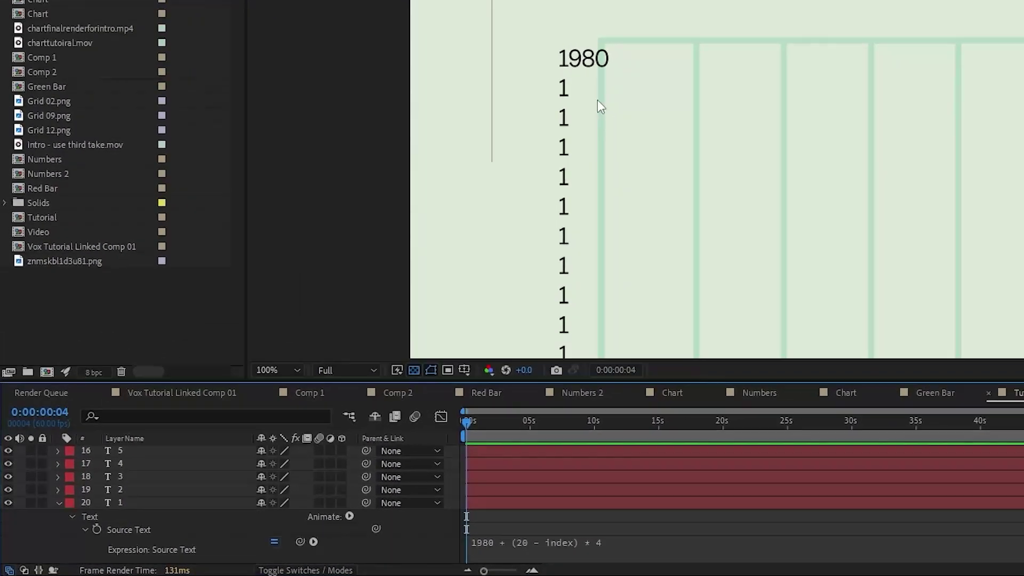
Apply the year expression from text layer 1 to all the other number layers, from 2 through 20
click(130, 525)
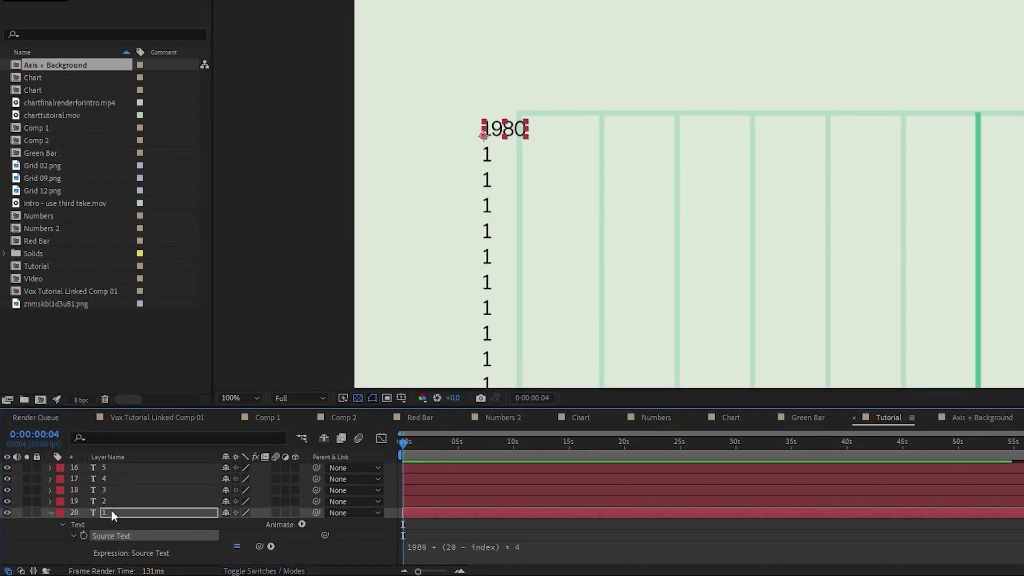
click(117, 501)
scroll(152, 483, up, 5)
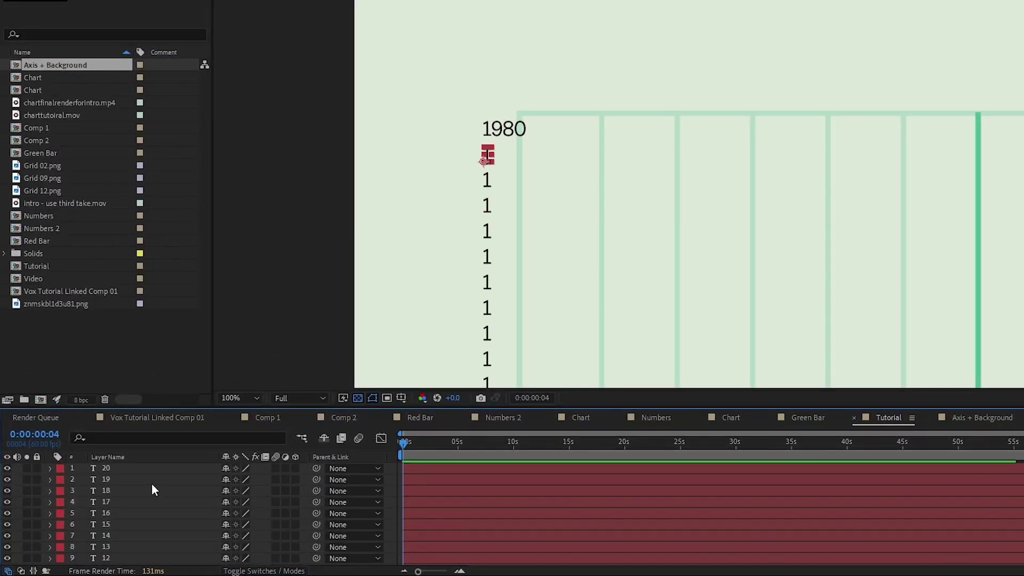
shift+click(131, 467)
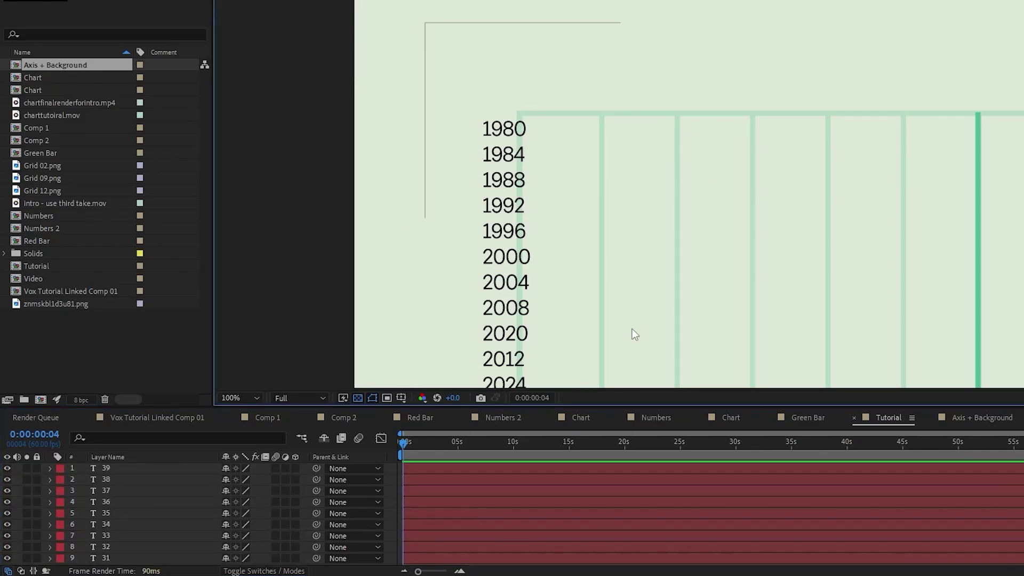
Right-align all the year labels and move them left until they sit just outside the chart's left edge
drag(669, 338, 602, 130)
scroll(603, 131, down, 1)
scroll(143, 527, down, 5)
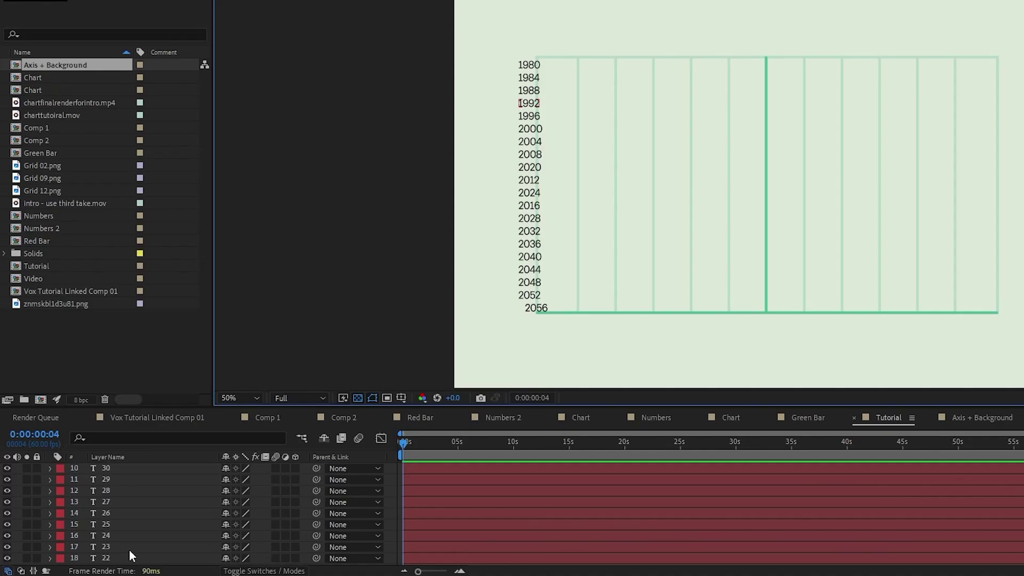
click(137, 514)
scroll(171, 500, up, 5)
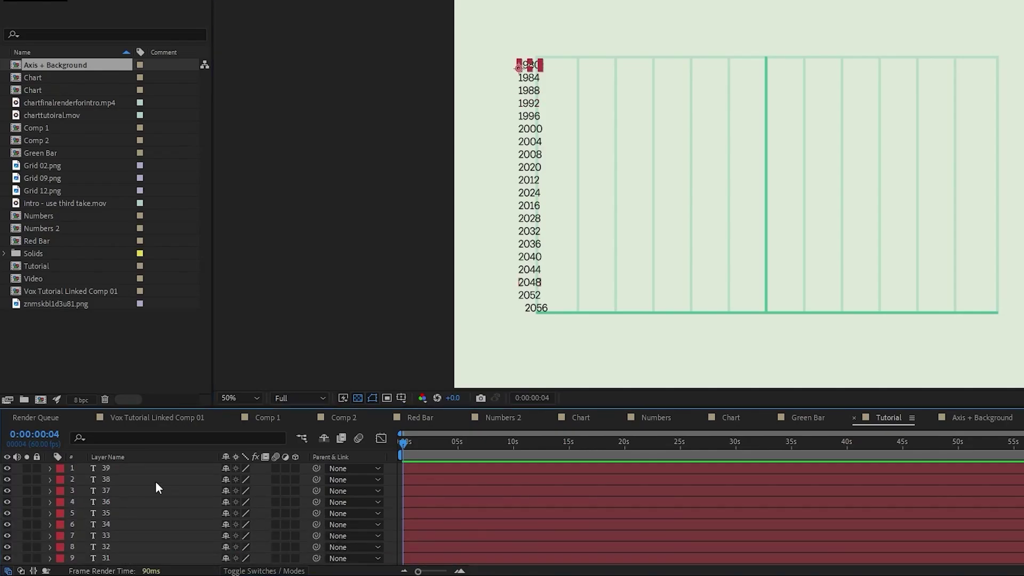
key(ctrl+a)
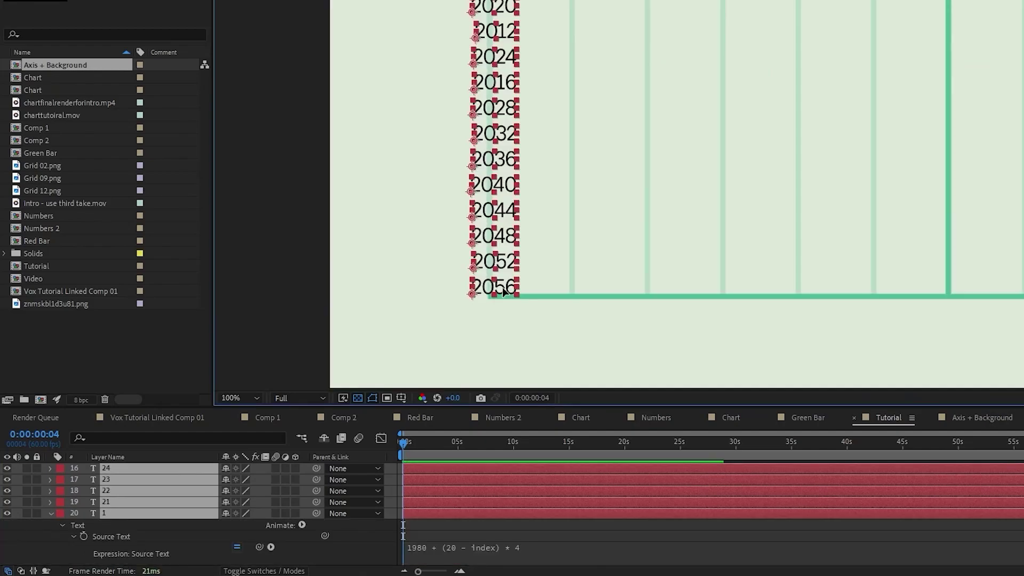
drag(504, 290, 478, 291)
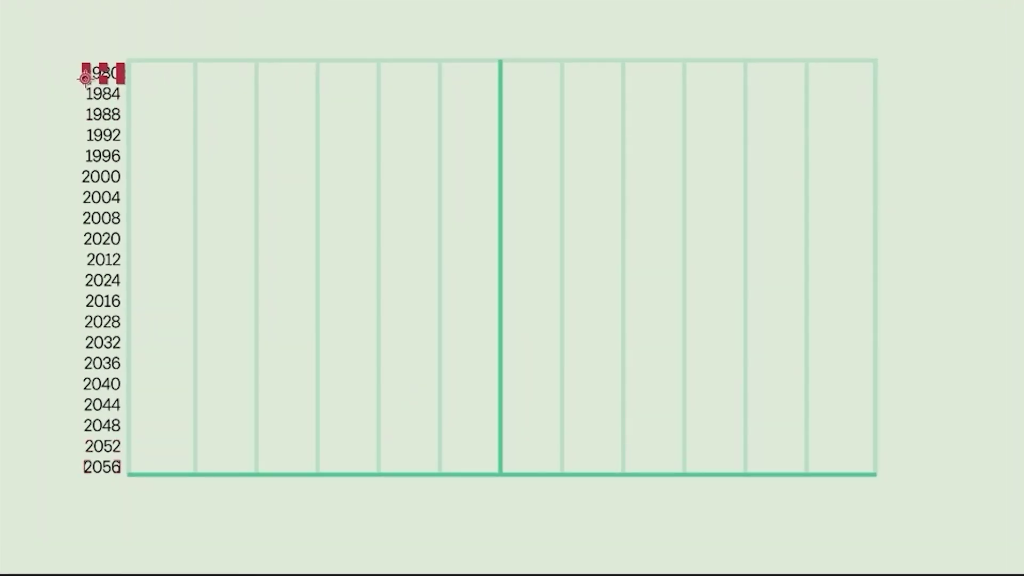
Pre-compose all the year label layers as "Y Axis", moving all attributes into the new composition
key(ctrl+a)
key(ctrl+shift+c)
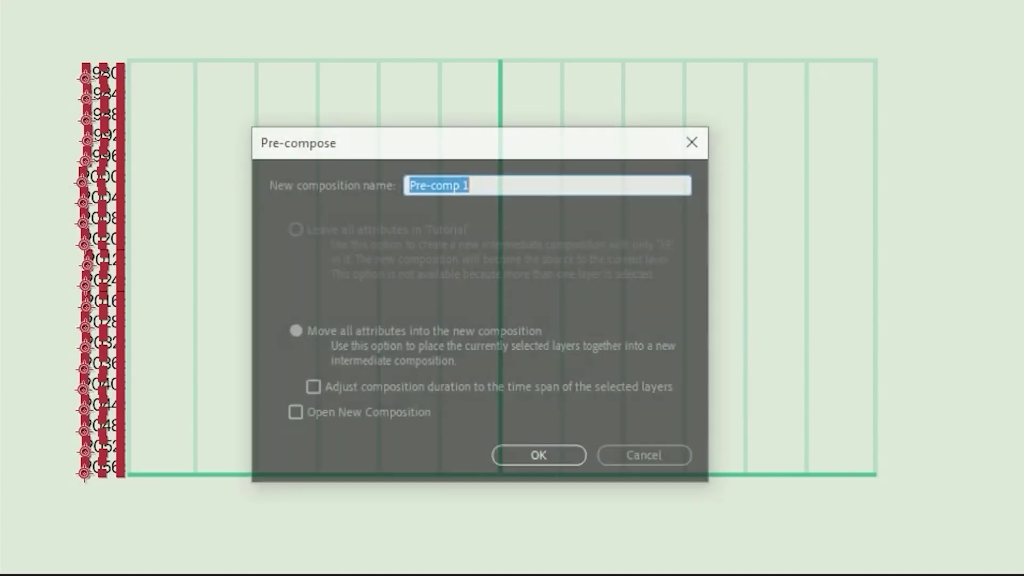
click(293, 331)
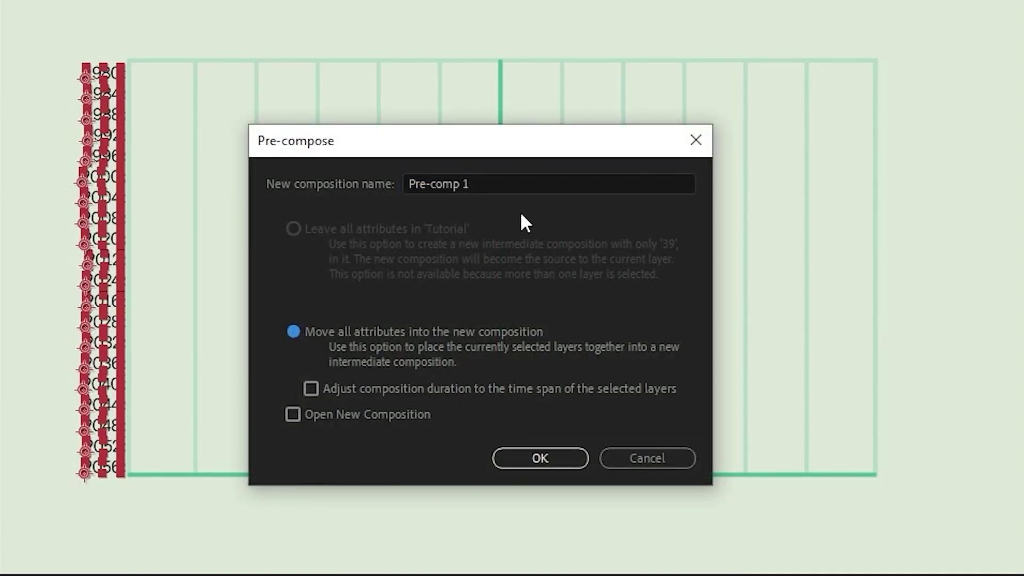
double_click(523, 183)
key(Return)
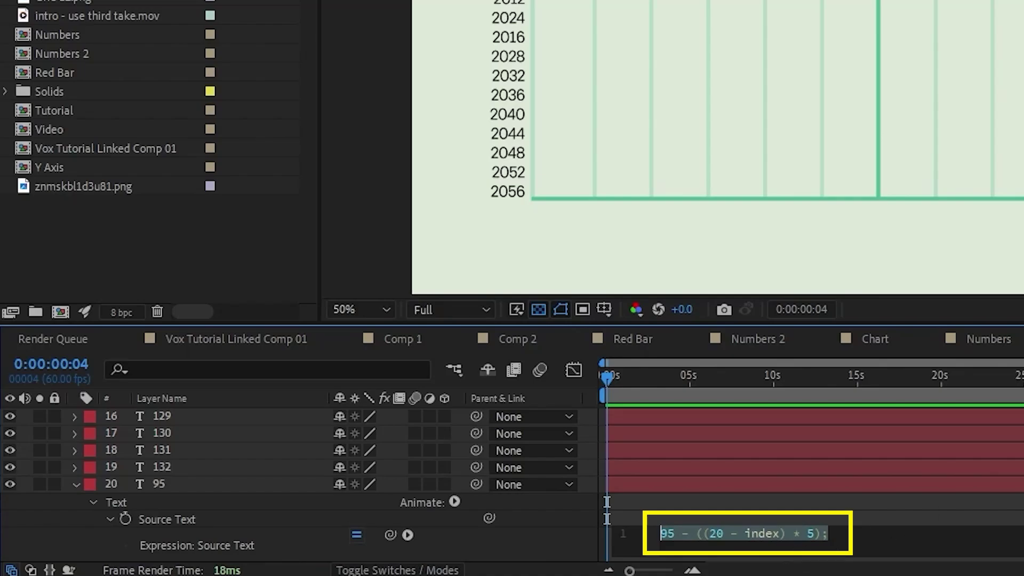
Pre-compose the number layers that use the expression 95 - ((20 - index) * 5); as "X Axis"
key(ctrl+shift+c)
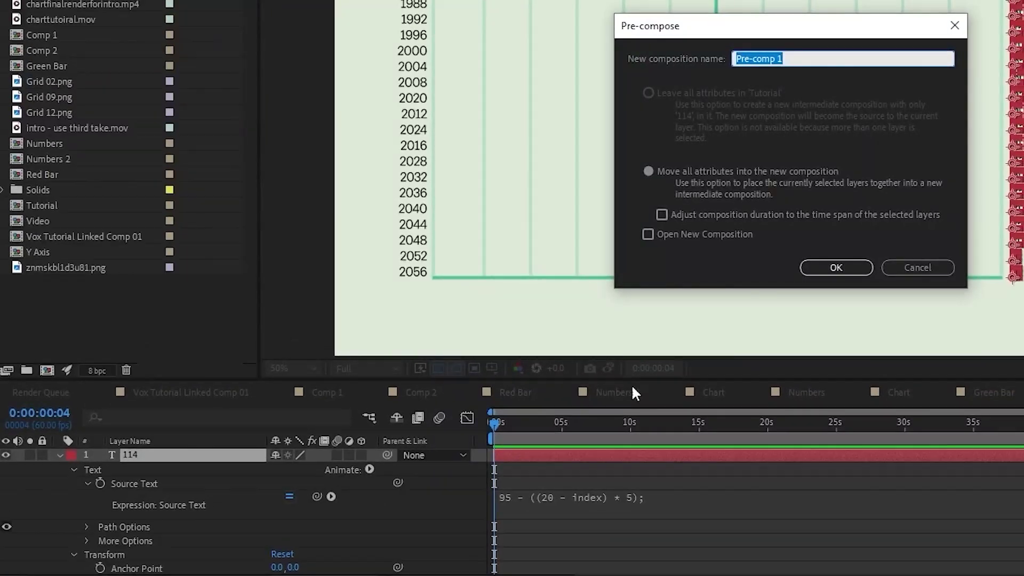
text(X)
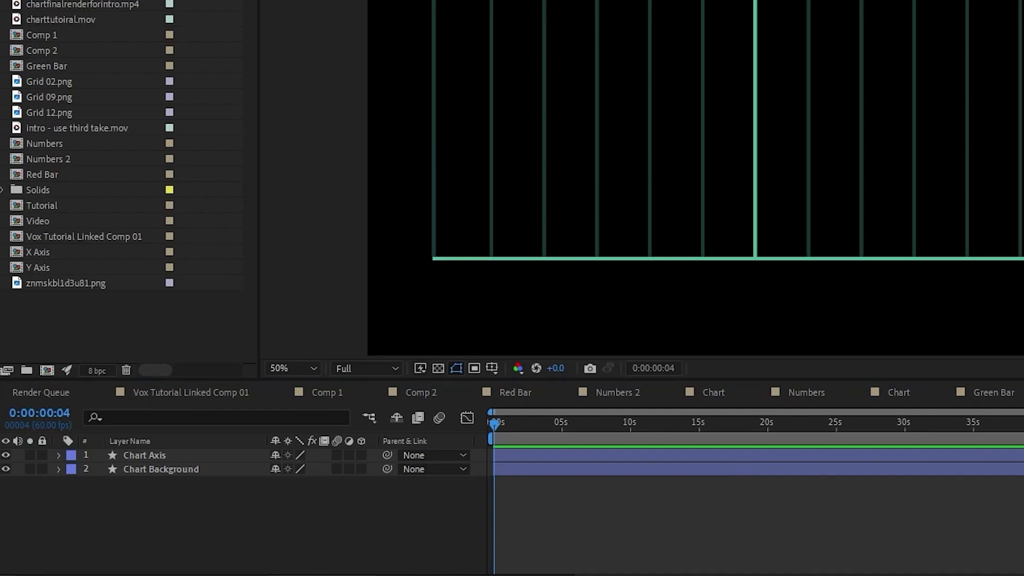
Draw a green rectangle bar from the chart's centre line almost to the next gridline, just below the top edge
drag(812, 73, 724, 169)
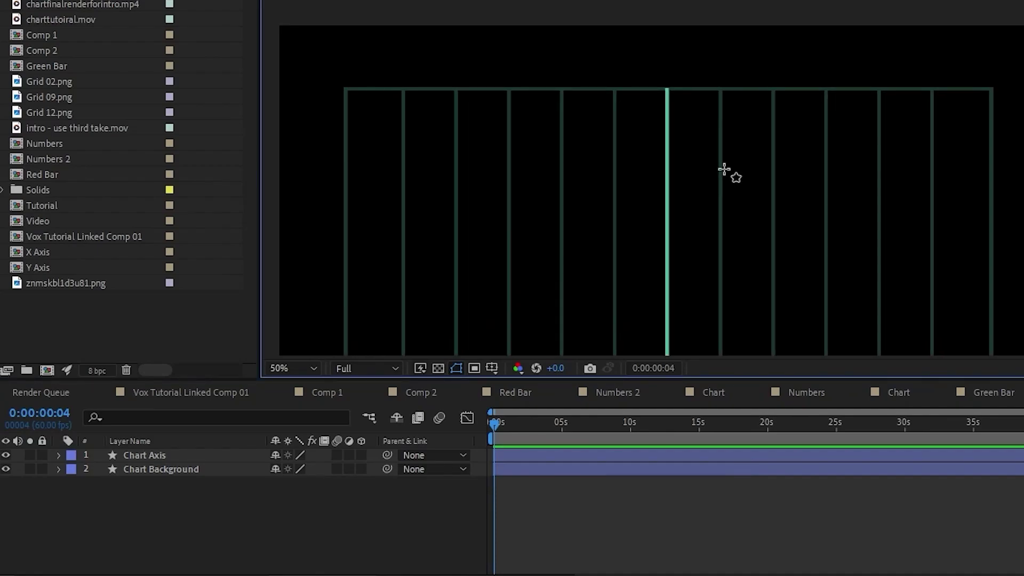
scroll(725, 170, up, 4)
drag(563, 147, 794, 117)
drag(549, 49, 740, 114)
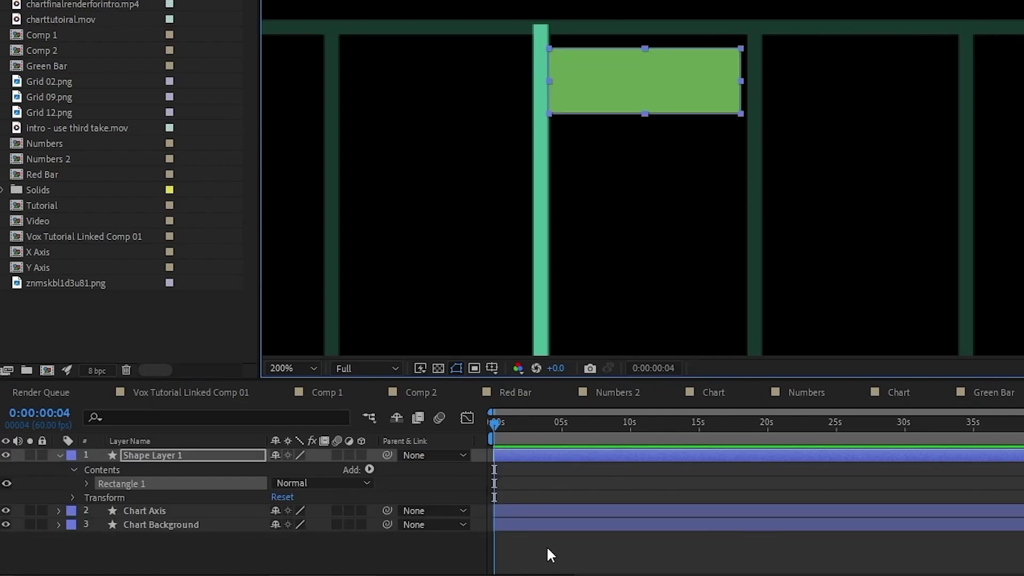
Move the anchor point of Shape Layer 1 to the middle of the green bar's left edge
scroll(681, 178, down, 6)
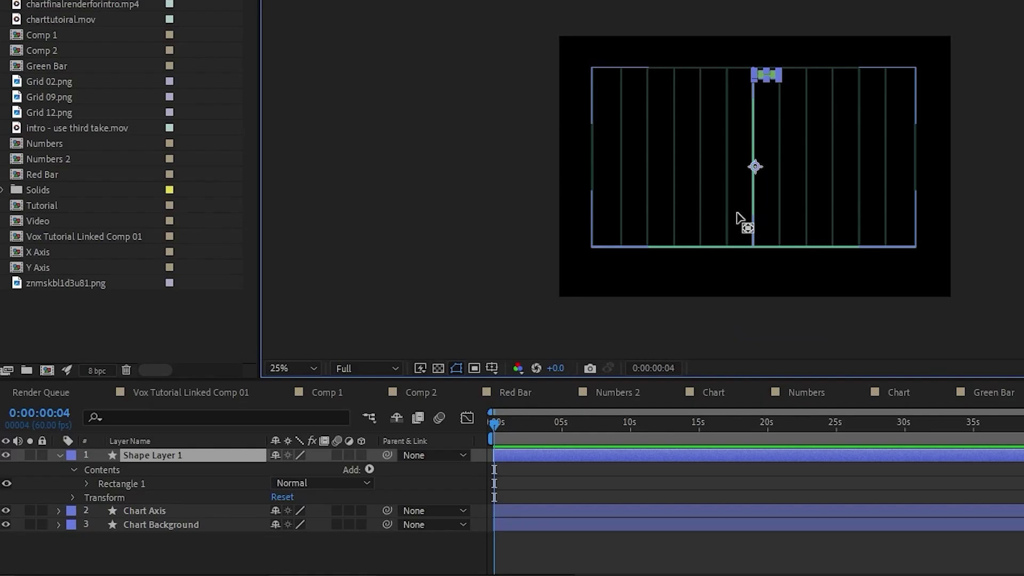
scroll(766, 91, up, 4)
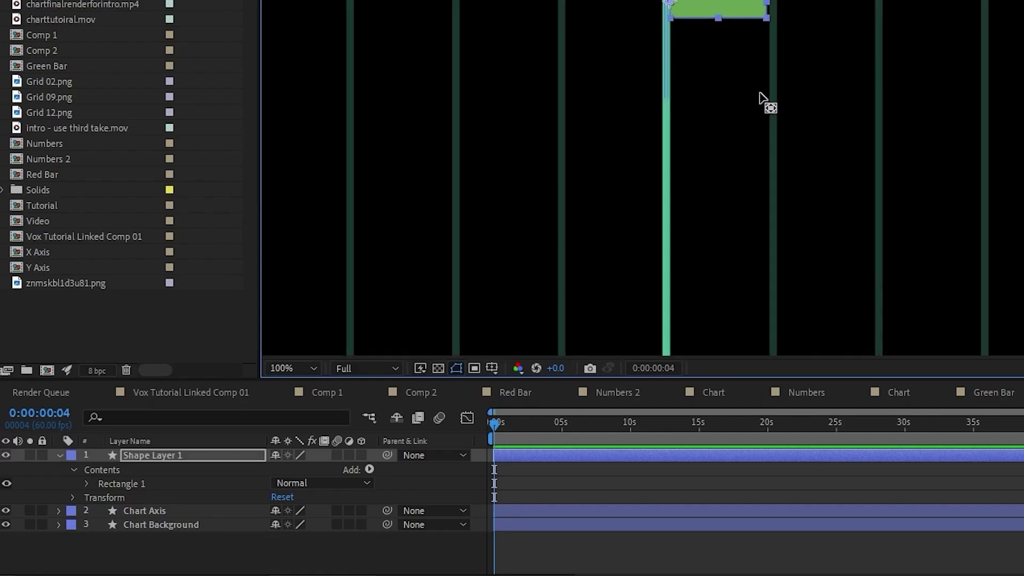
scroll(760, 93, up, 1)
drag(676, 21, 747, 189)
scroll(671, 158, up, 1)
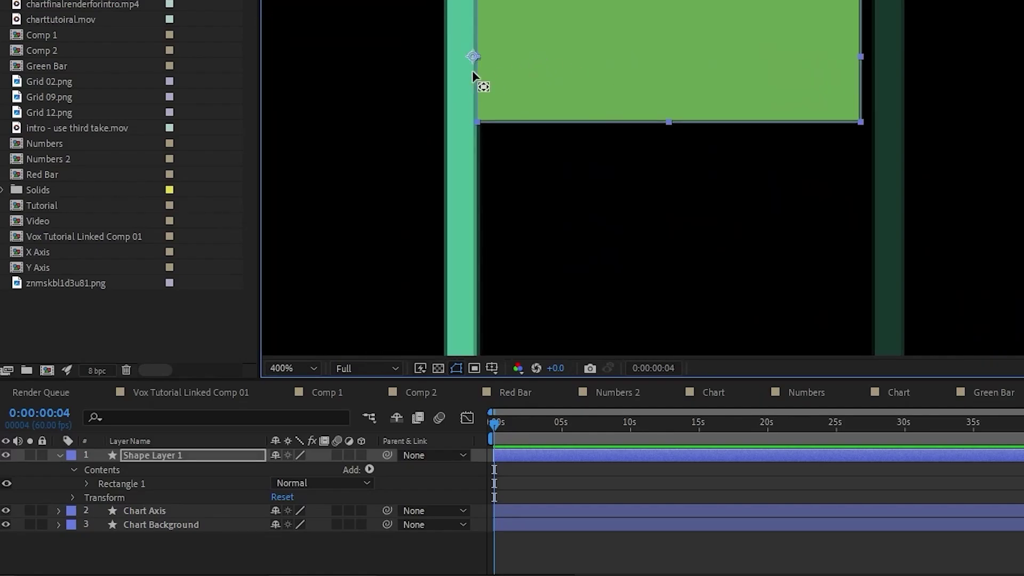
Move the anchor point of the Rectangle 1 group to the bar's left edge, then collapse the shape layer
click(114, 483)
click(86, 483)
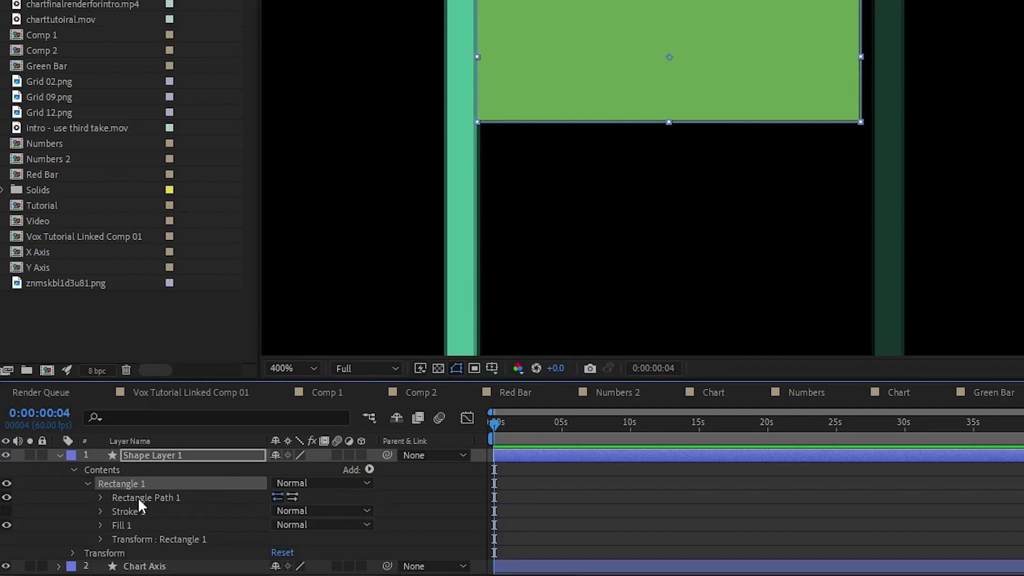
click(139, 499)
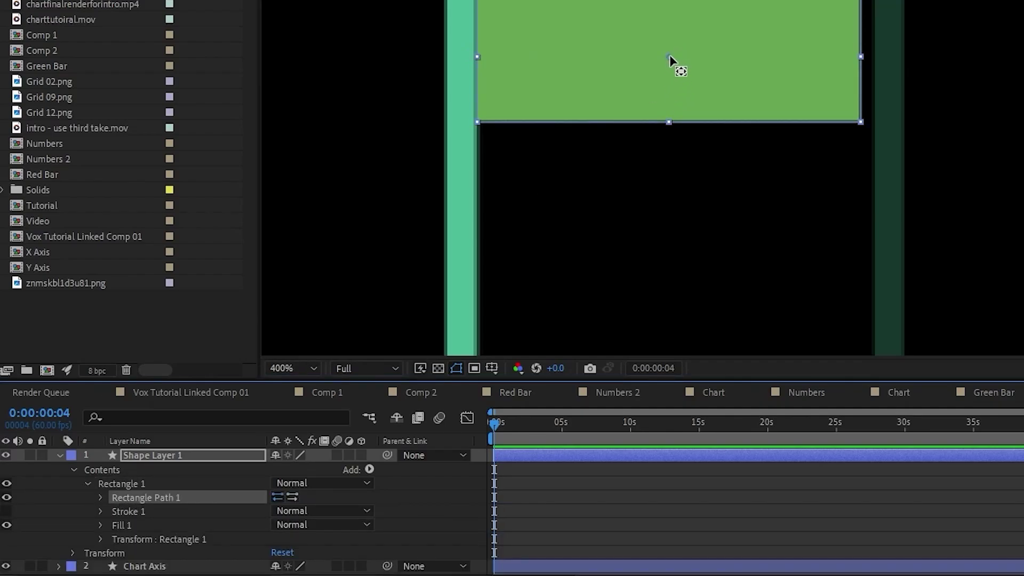
click(657, 63)
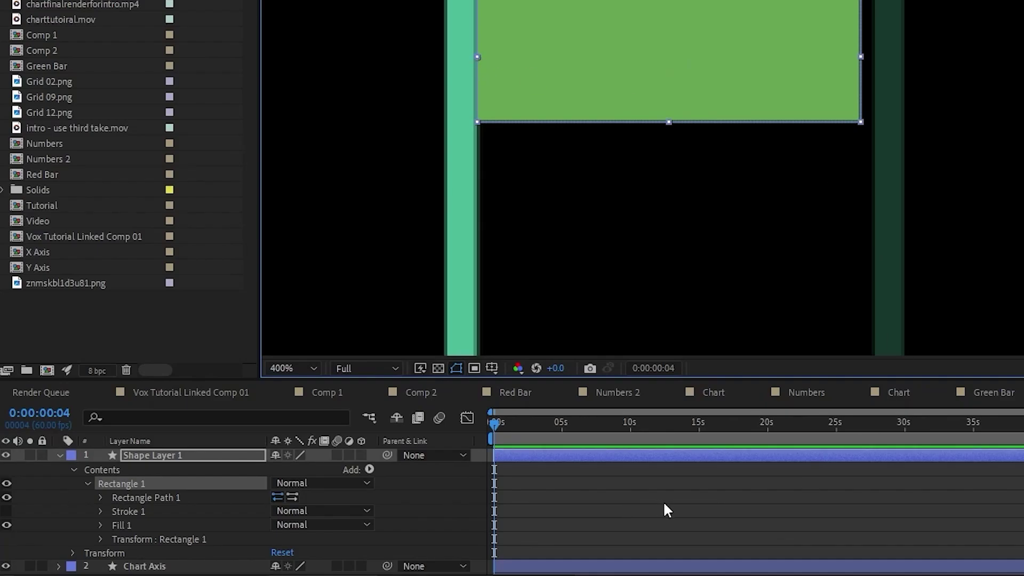
click(611, 506)
click(59, 454)
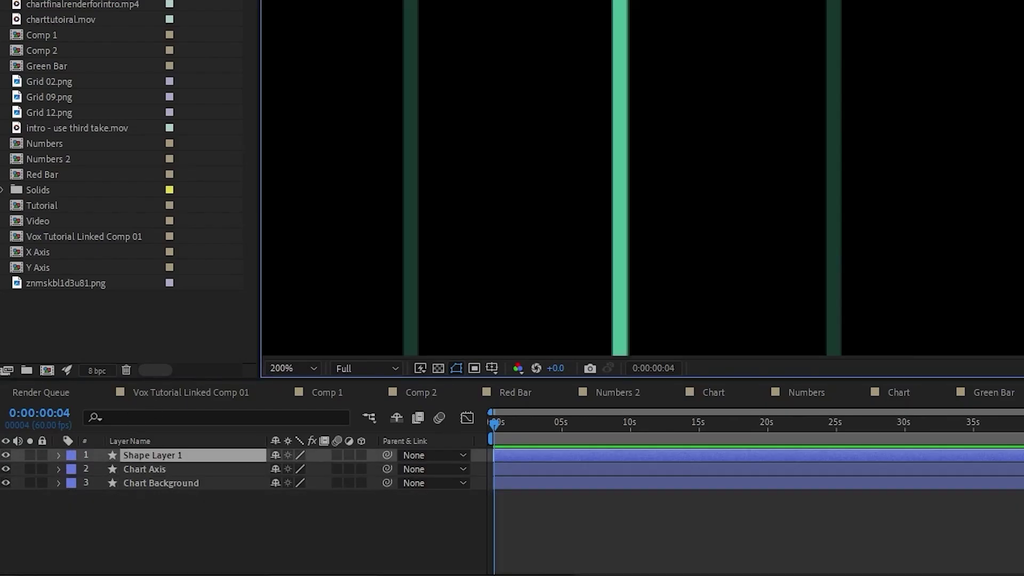
Duplicate the green bar's shape layer, then duplicate both bars to get four bar layers in total
key(ctrl+d)
key(shift+Down)
key(shift+Up)
shift+click(152, 469)
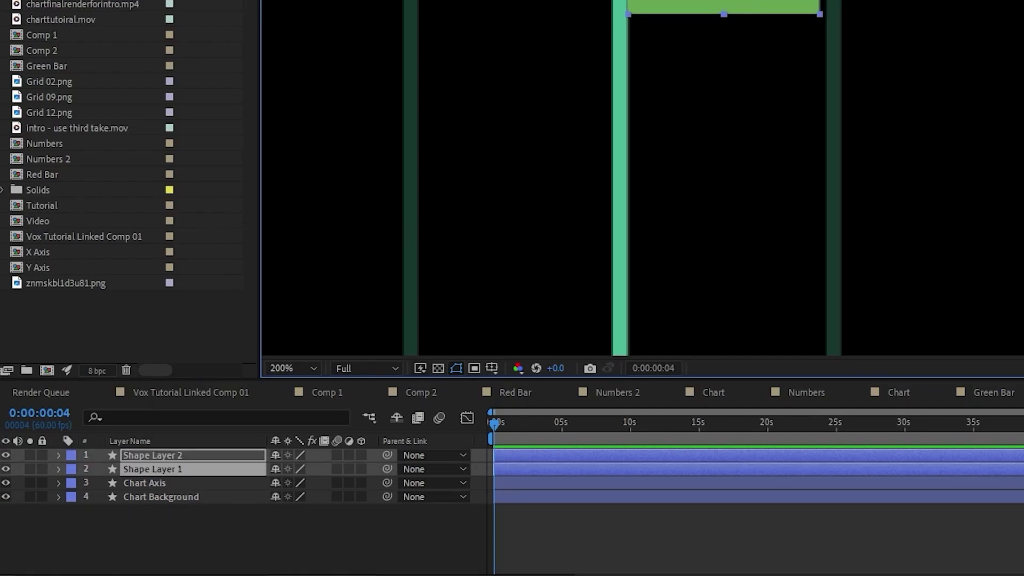
key(ctrl+d)
click(735, 11)
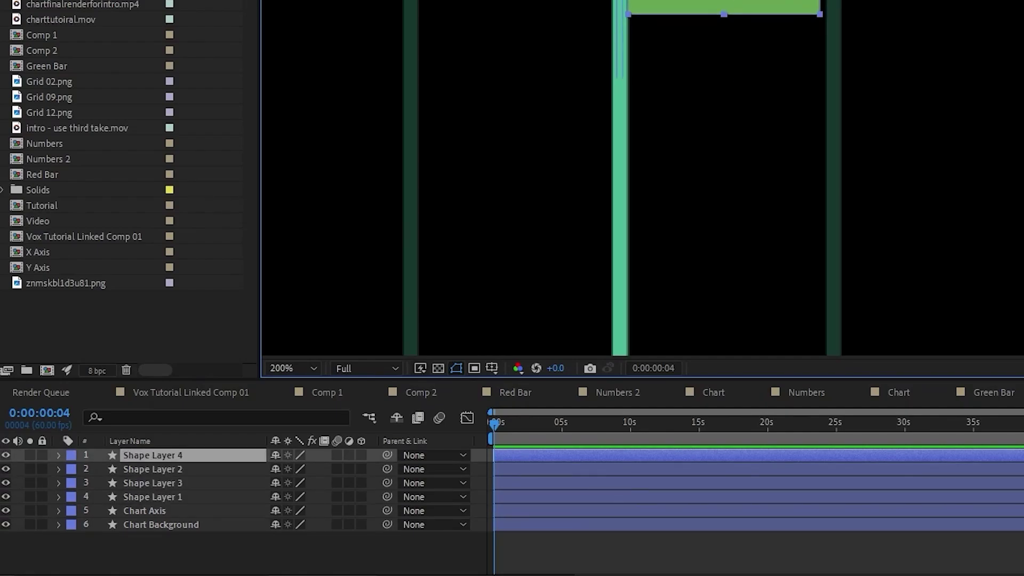
Space the copied bars below the first in a column and duplicate the four bars to make a column of eight
shift+click(735, 1)
drag(734, 1, 736, 64)
key(shift+Down)
key(ctrl+d)
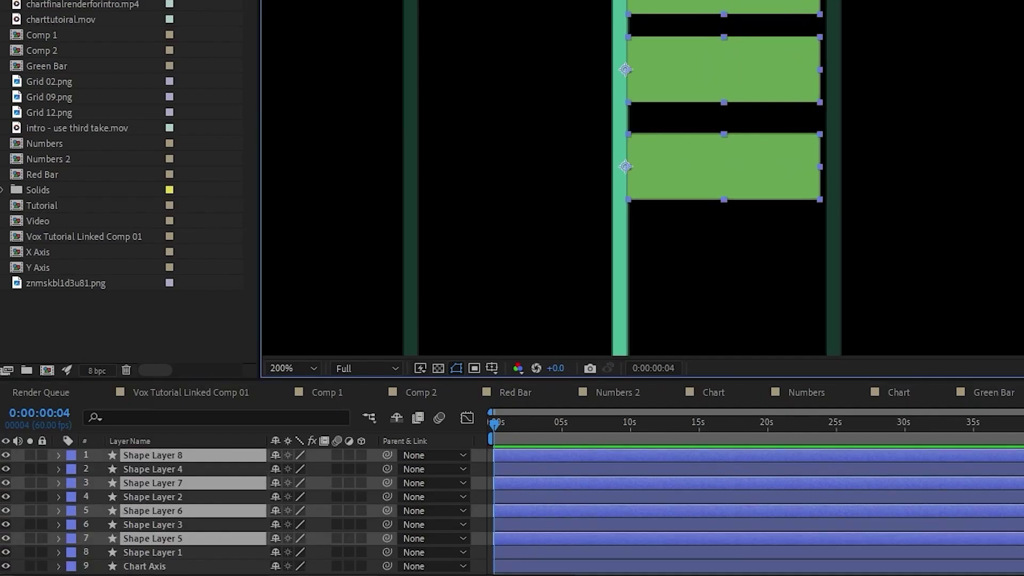
scroll(632, 254, down, 1)
key(ctrl+[)
key(ctrl+shift+])
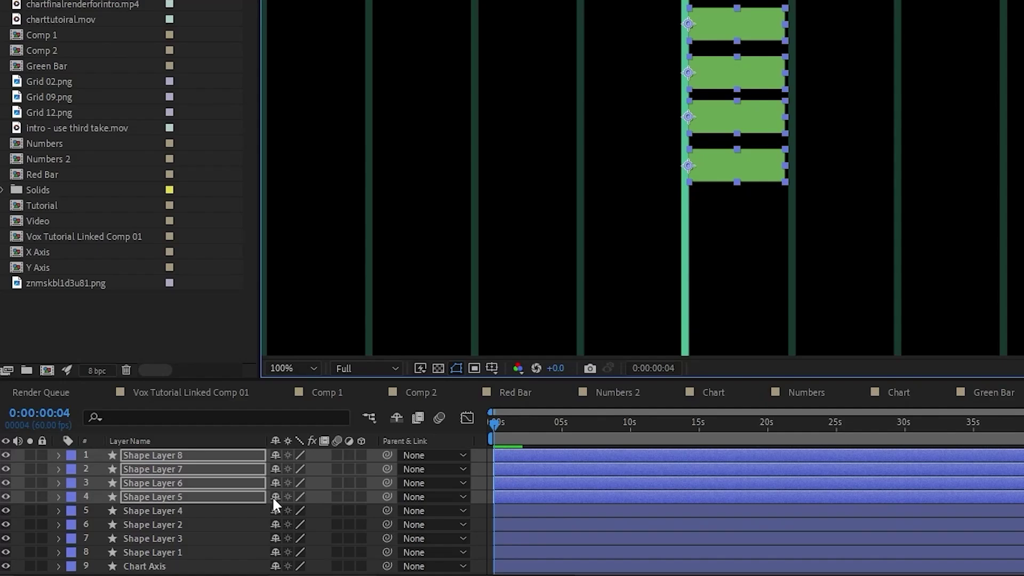
Duplicate all eight bar layers and move the copies directly below the originals, continuing the column
click(229, 552)
shift+click(230, 454)
key(ctrl+d)
drag(750, 72, 757, 210)
key(ctrl+shift+[)
key(ctrl+shift+])
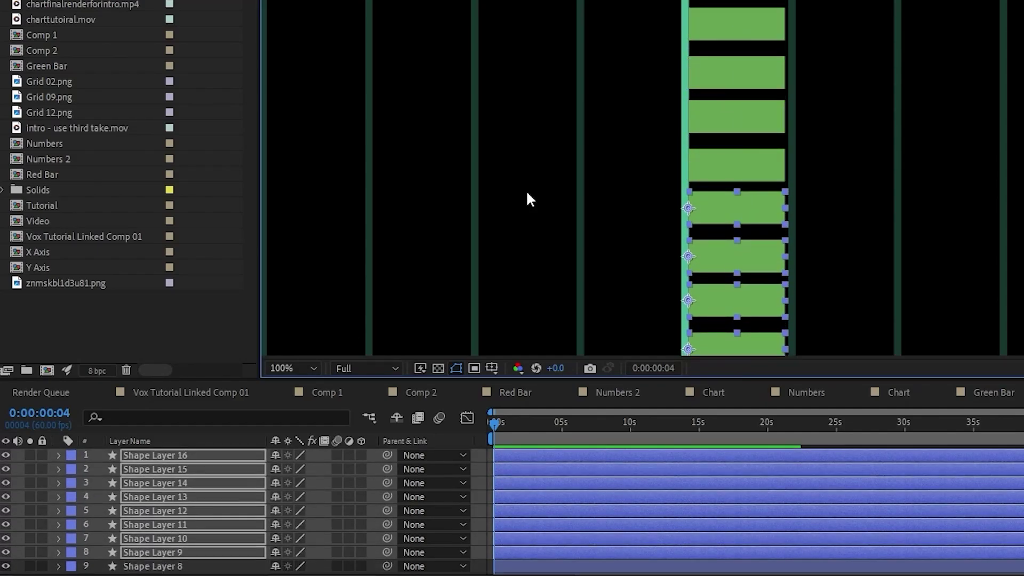
Add four more duplicated bars so that twenty evenly spaced bars fill the column down to the horizontal axis
click(746, 299)
key(ctrl+d)
drag(744, 133, 745, 170)
key(ctrl+d)
drag(745, 171, 744, 227)
key(ctrl+a)
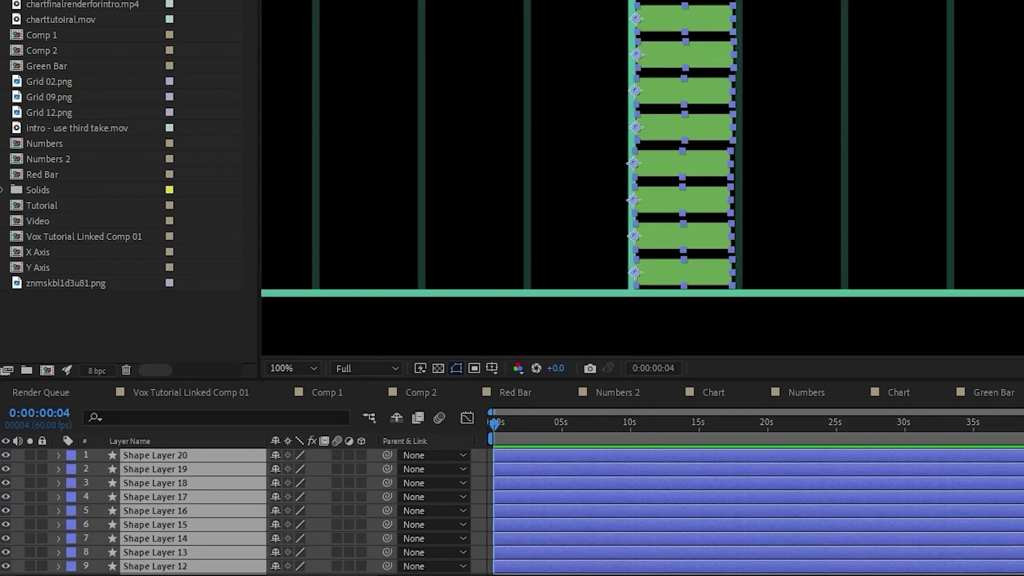
key(F2)
key(comma)
click(640, 212)
scroll(152, 560, down, 3)
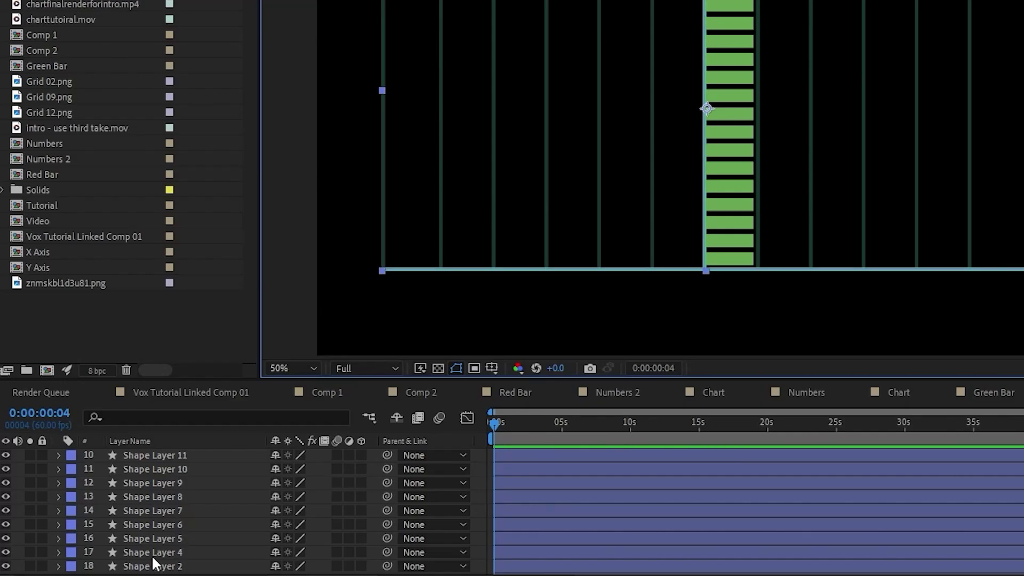
Shorten Rectangle Path 1 of Shape Layer 1, the topmost bar, to about two thirds of its length
scroll(152, 557, down, 2)
click(152, 566)
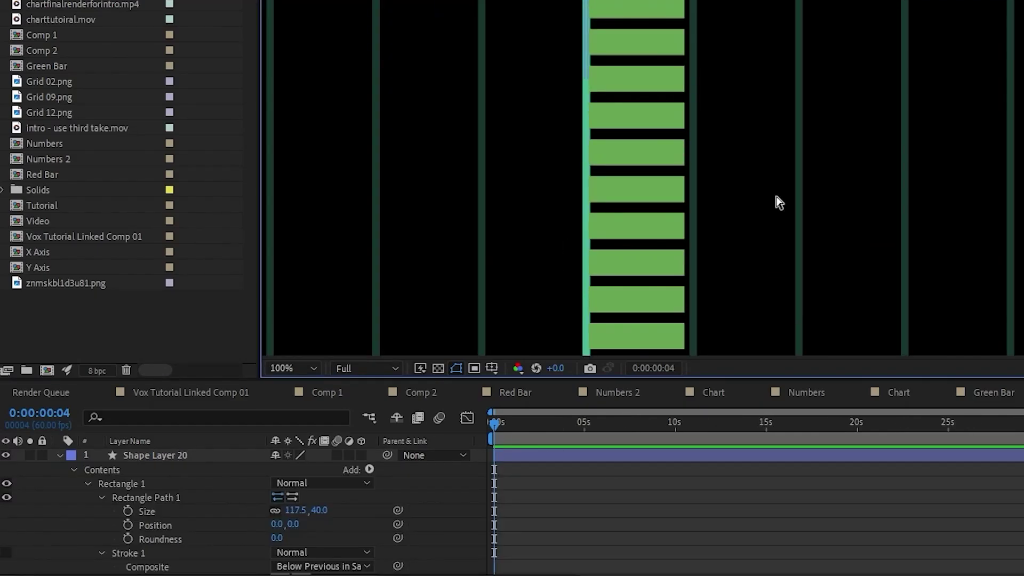
key(ctrl+Up)
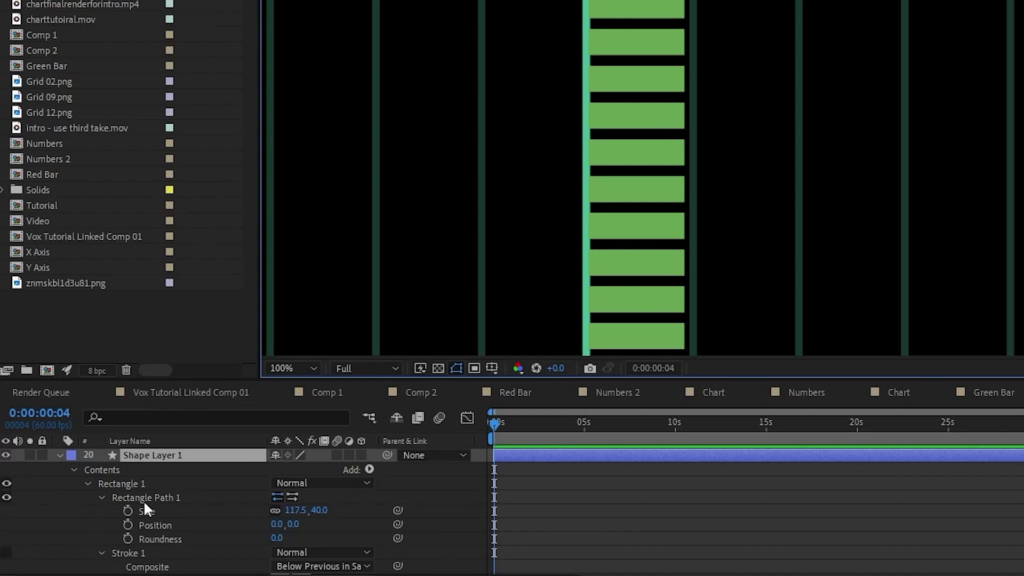
click(148, 496)
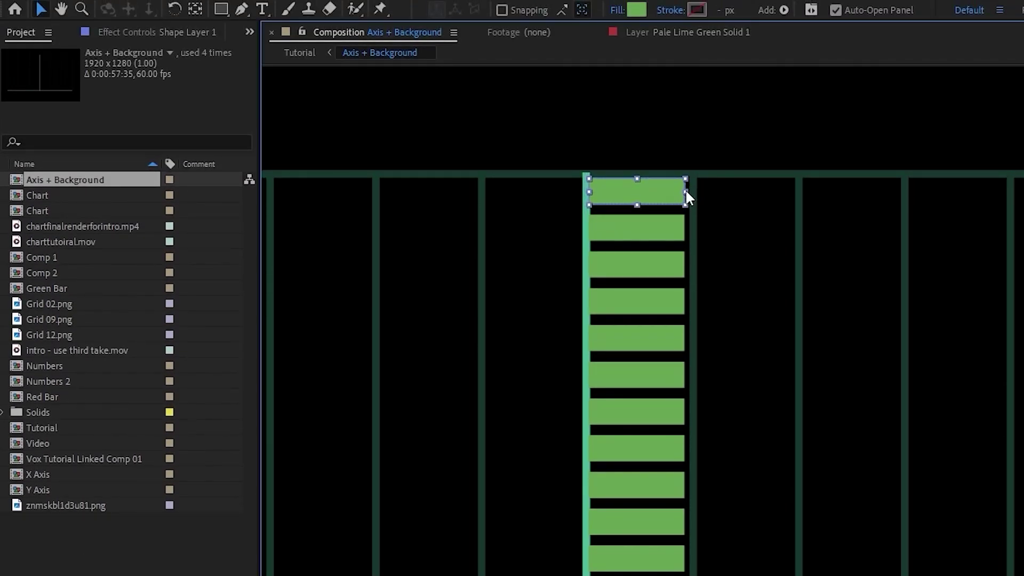
drag(685, 192, 657, 192)
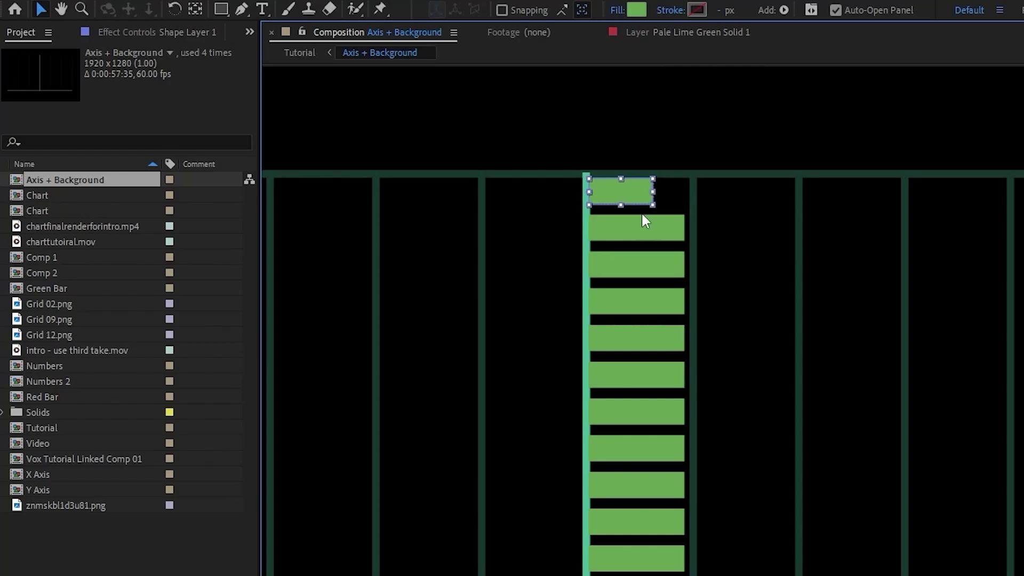
Extend Rectangle Path 1 of the second and third bars past the first gridline, making the third slightly longer
click(627, 231)
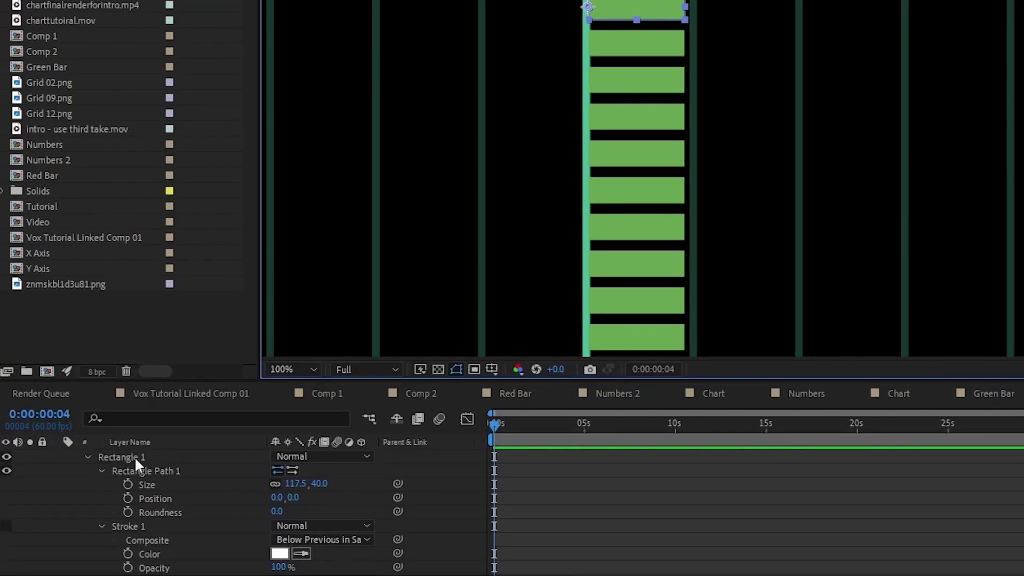
click(136, 469)
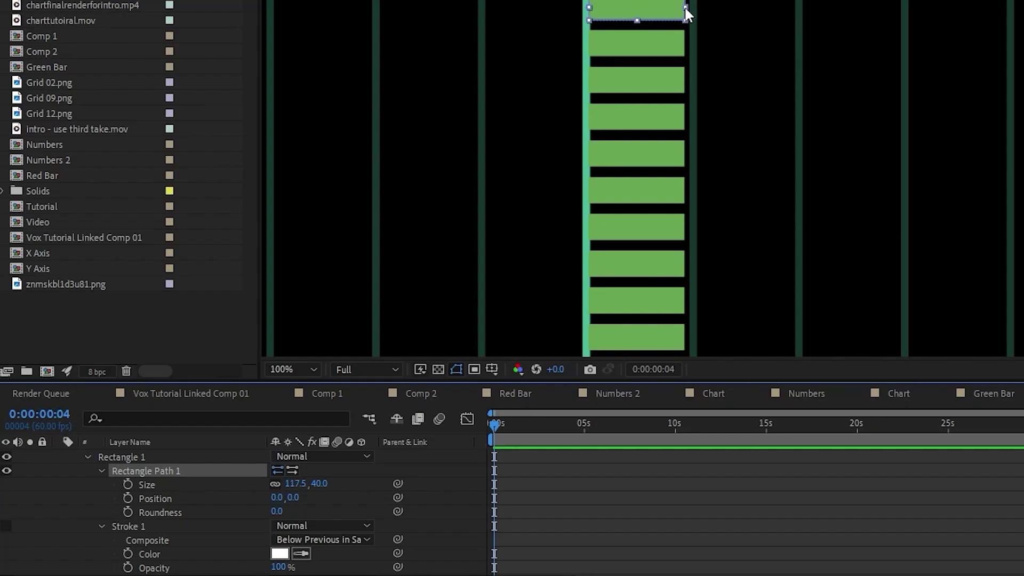
drag(686, 8, 705, 8)
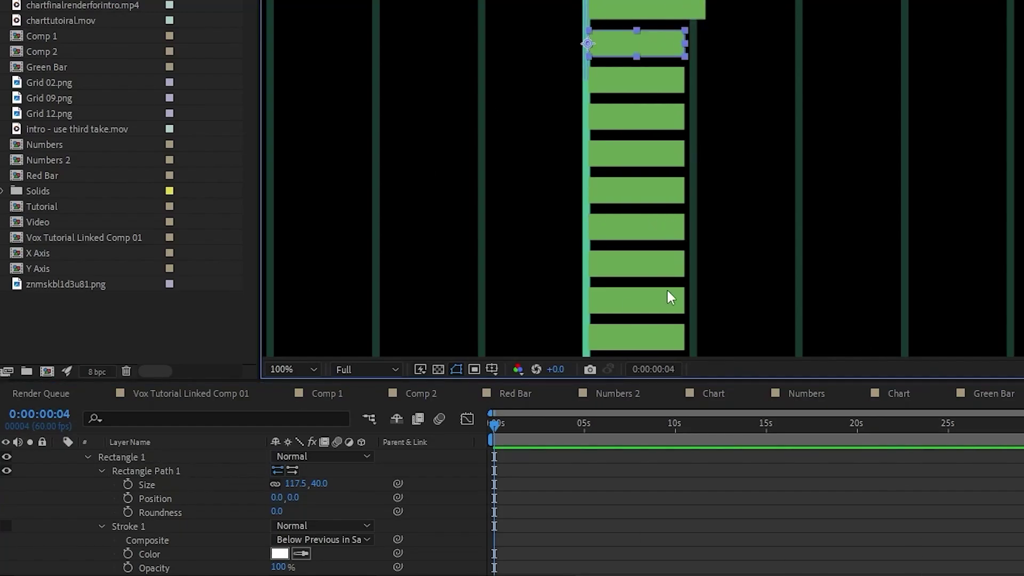
scroll(135, 502, up, 1)
click(135, 501)
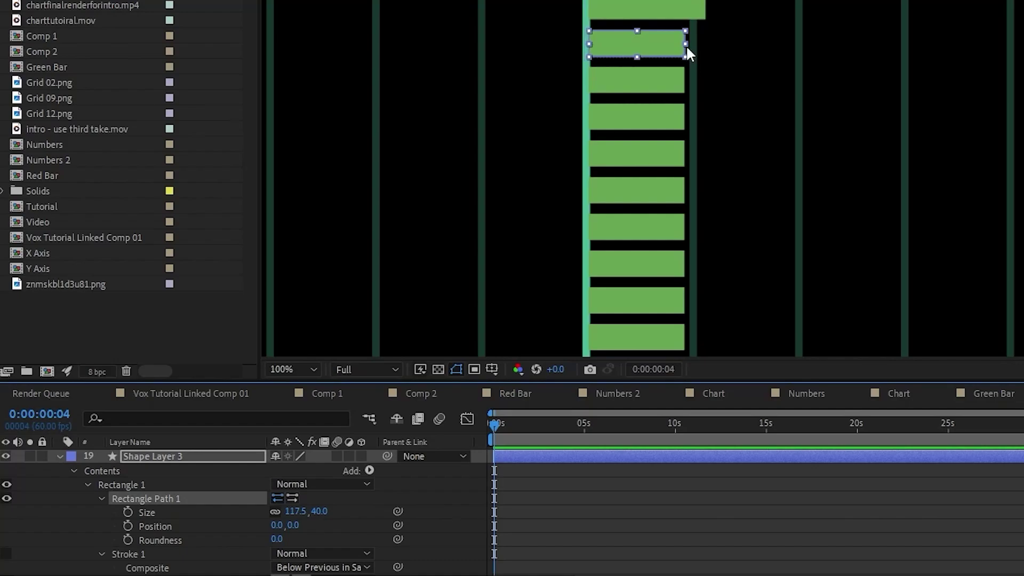
drag(686, 45, 725, 44)
Stretch the rectangle paths of the following bars to varied lengths, longest near the middle, leaving the lowest bar short
click(637, 80)
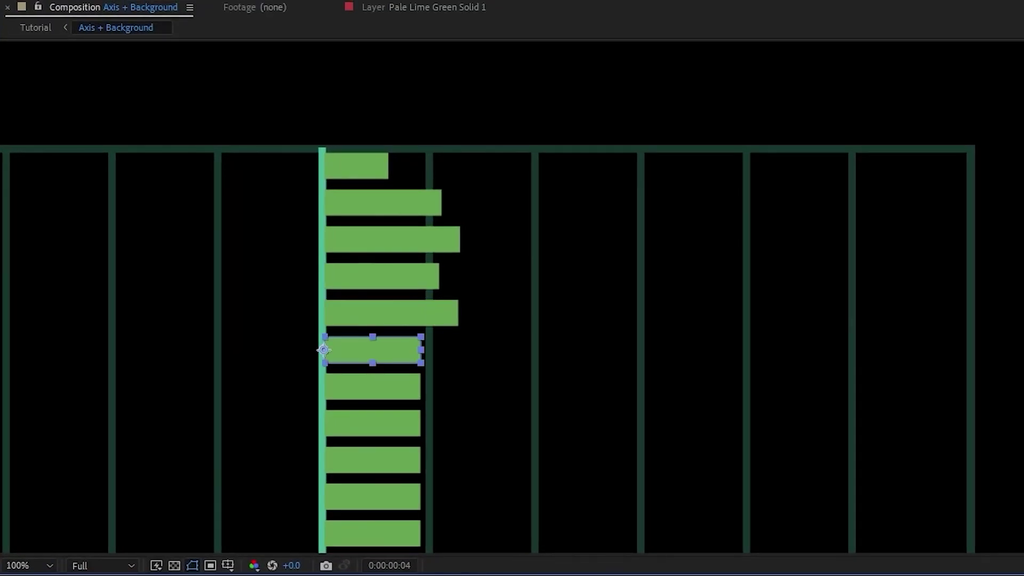
drag(421, 350, 511, 350)
click(373, 387)
drag(421, 387, 544, 387)
click(373, 424)
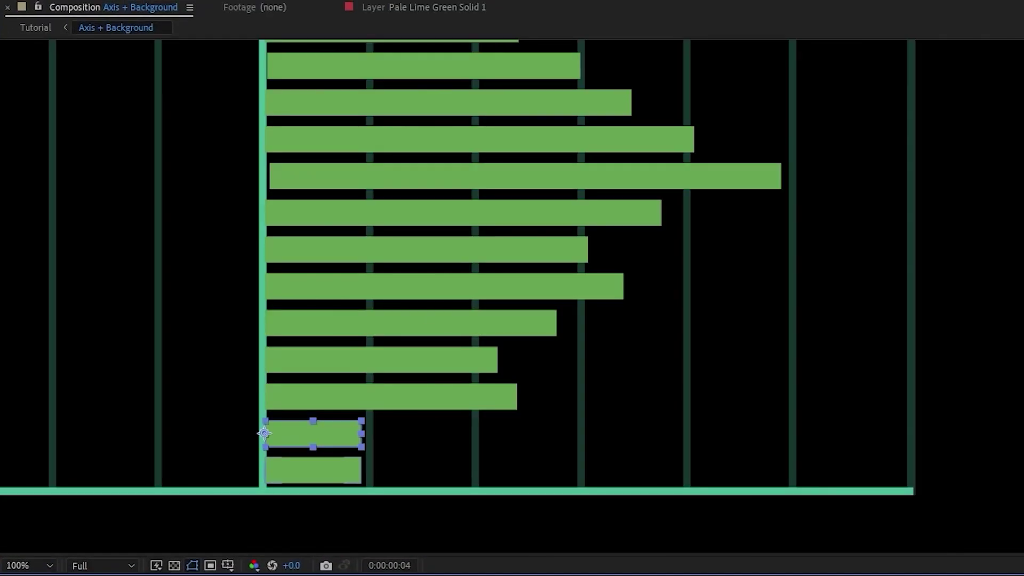
drag(362, 433, 545, 433)
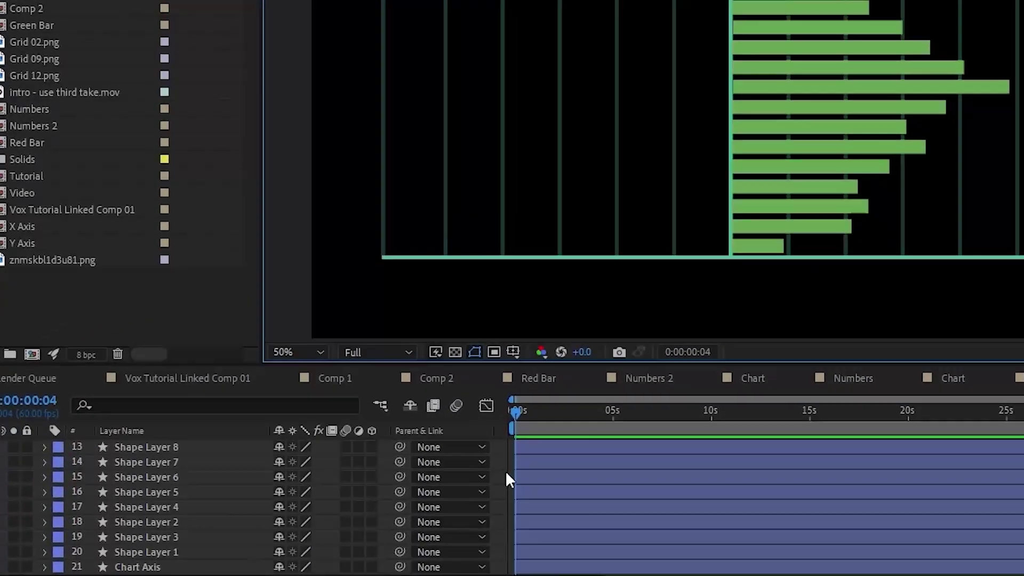
Create a null object named "Data Controller" and give it a green label colour
right_click(506, 472)
mouse_move(633, 203)
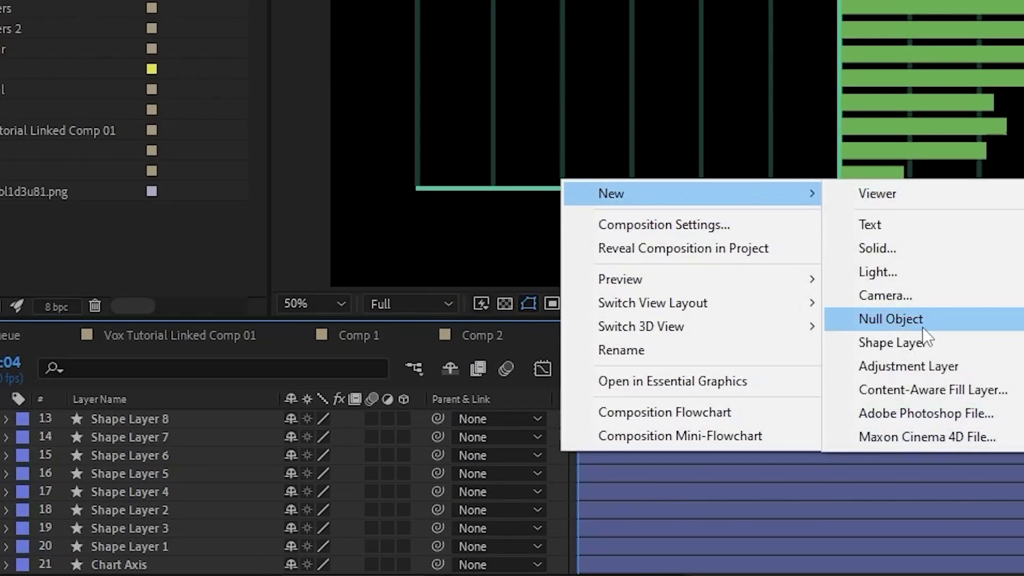
click(888, 319)
right_click(117, 414)
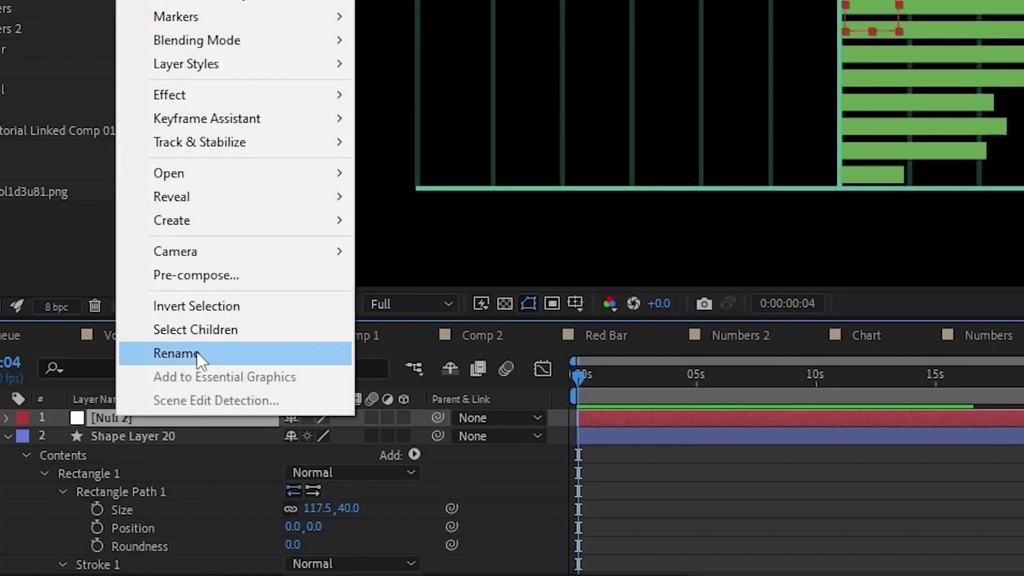
click(196, 352)
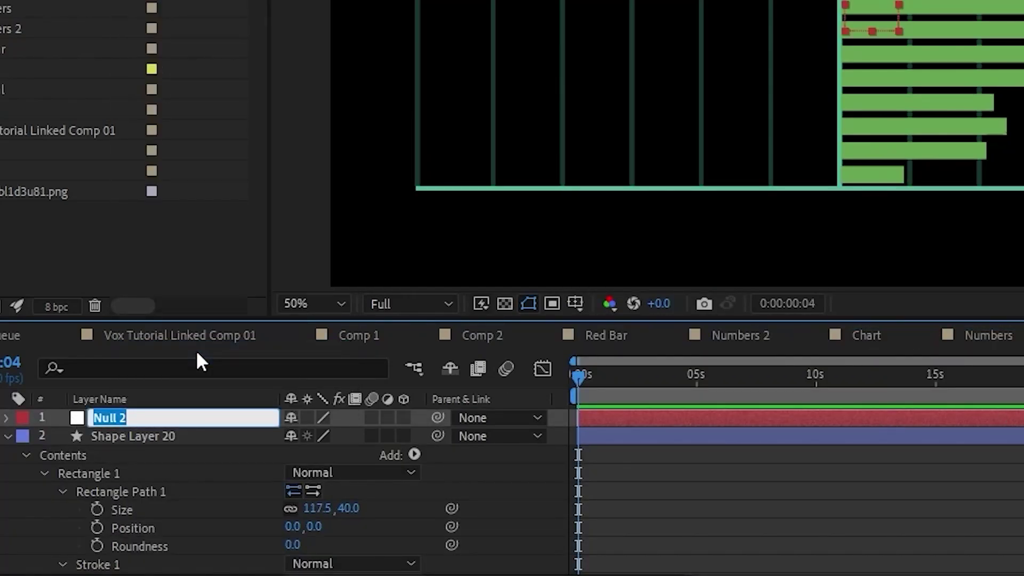
text(Data Controller)
key(Return)
click(23, 417)
click(76, 243)
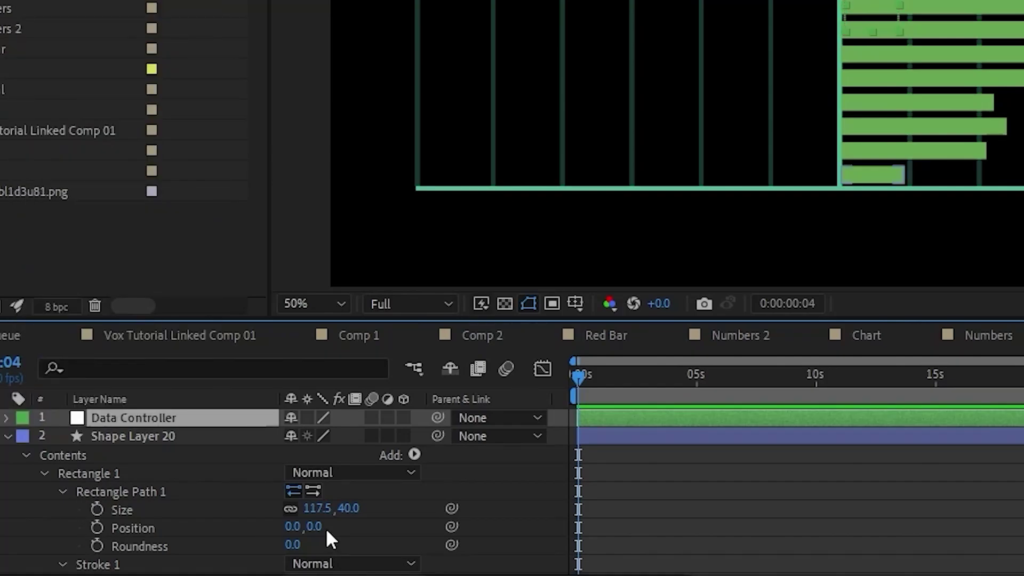
Link the scale of Shape Layer 20 to the Data Controller's scale by expression, then test the link and undo the test change
click(142, 434)
key(s)
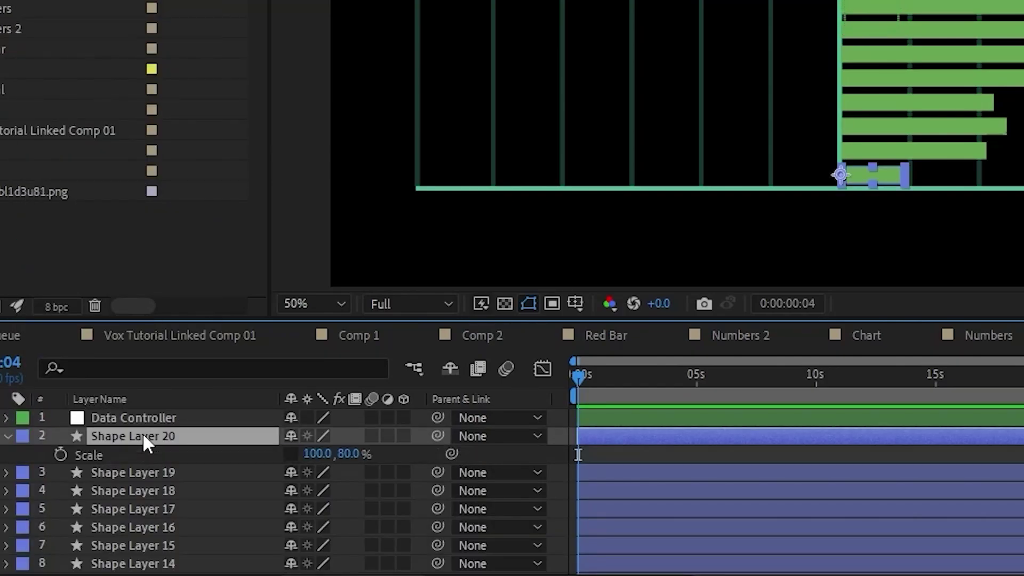
alt+click(61, 455)
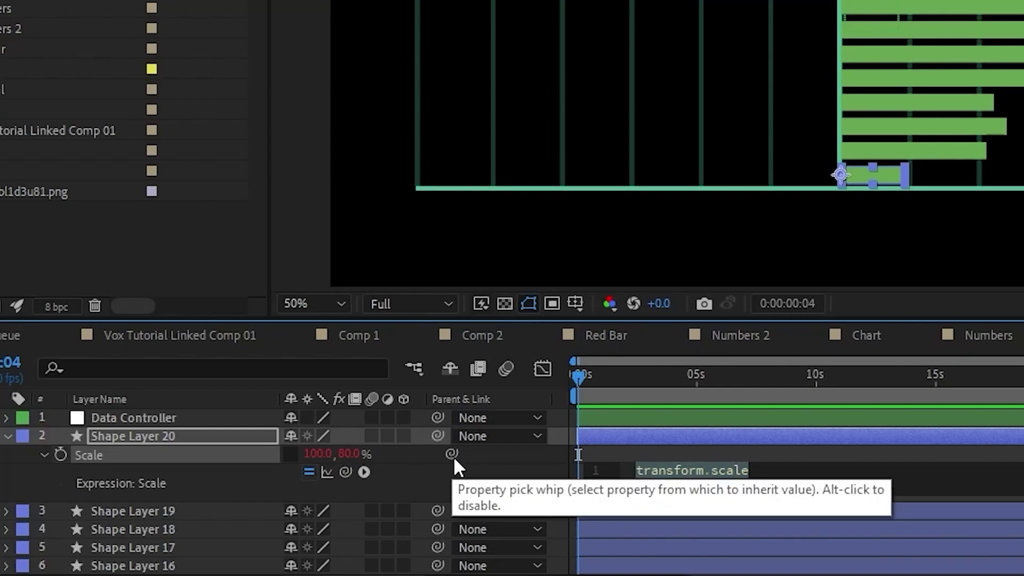
mouse_move(450, 456)
mouse_down()
mouse_move(212, 412)
mouse_move(459, 462)
mouse_up()
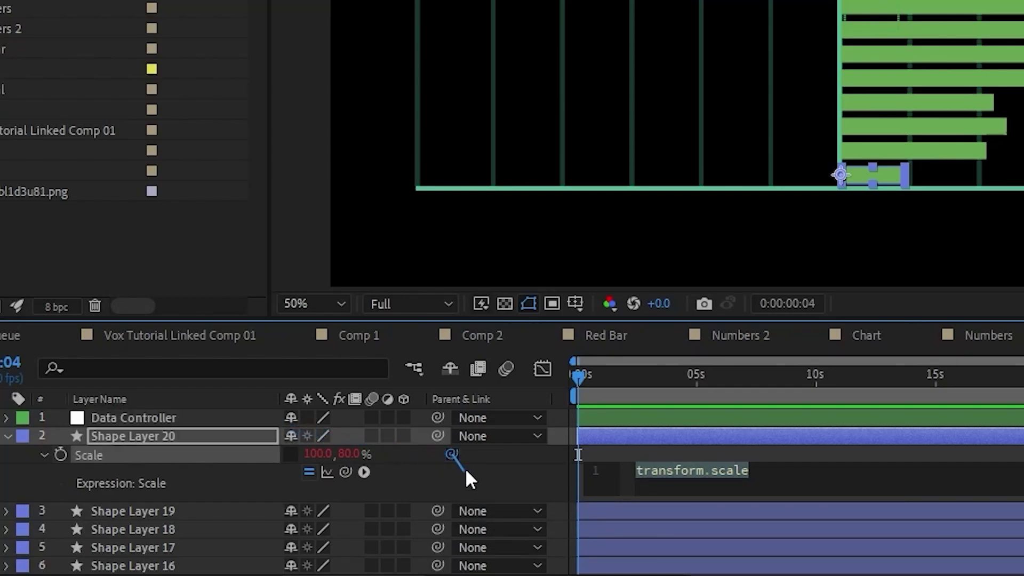
click(175, 416)
key(s)
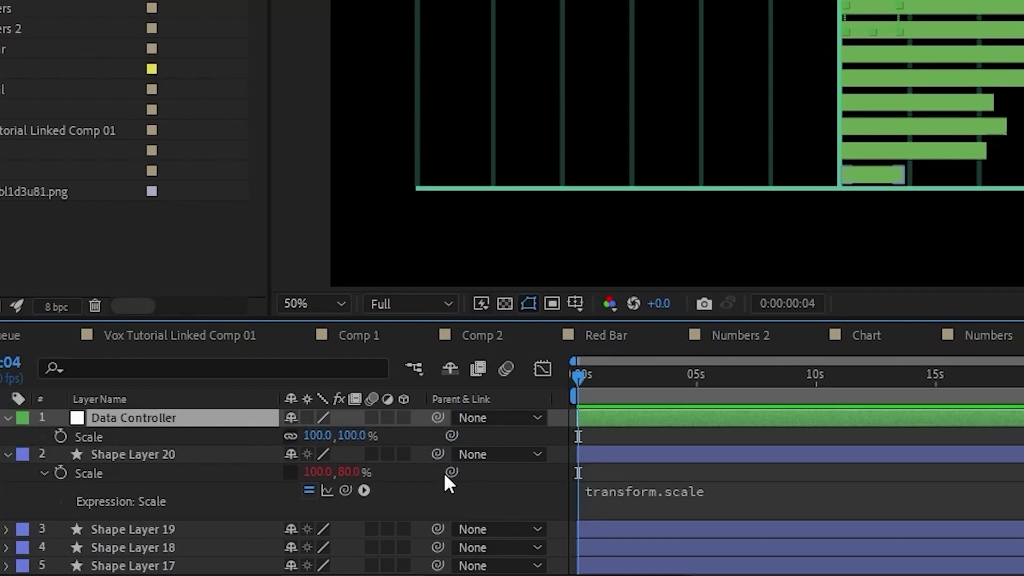
drag(452, 472, 88, 436)
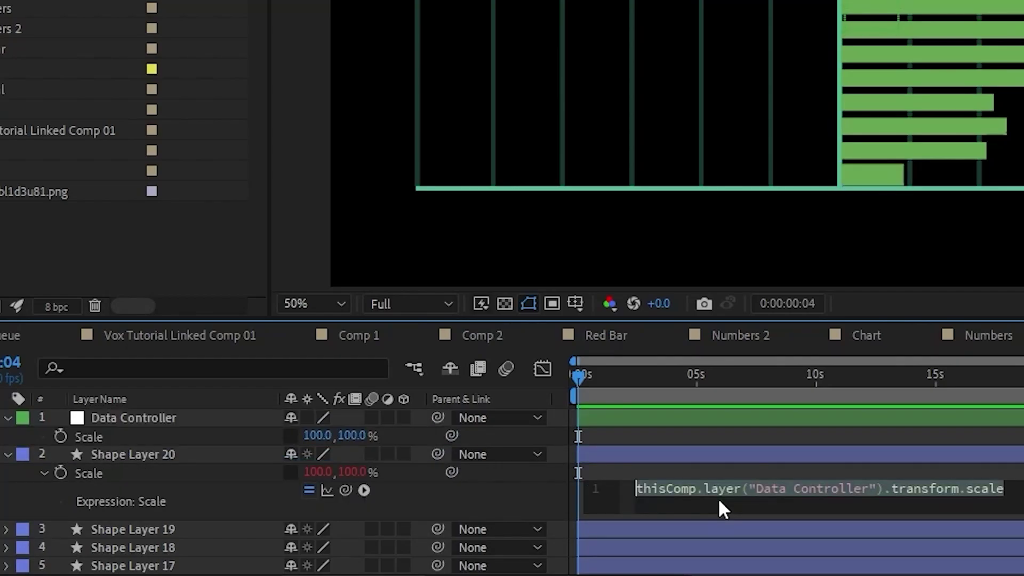
drag(318, 435, 439, 488)
key(ctrl+z)
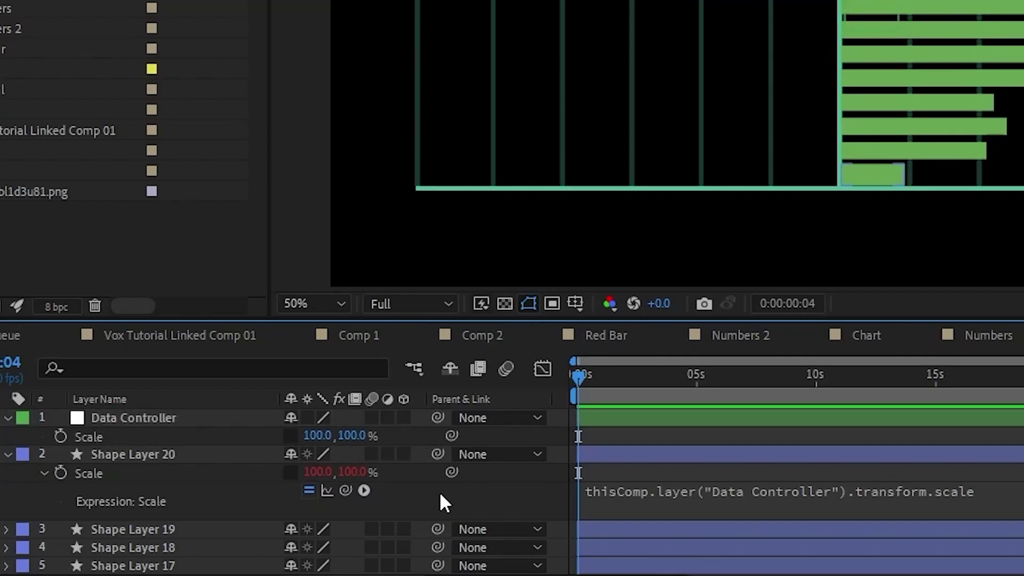
Copy the linked Scale property of Shape Layer 20 onto Shape Layers 19 through 1
click(107, 472)
click(218, 529)
scroll(213, 495, down, 5)
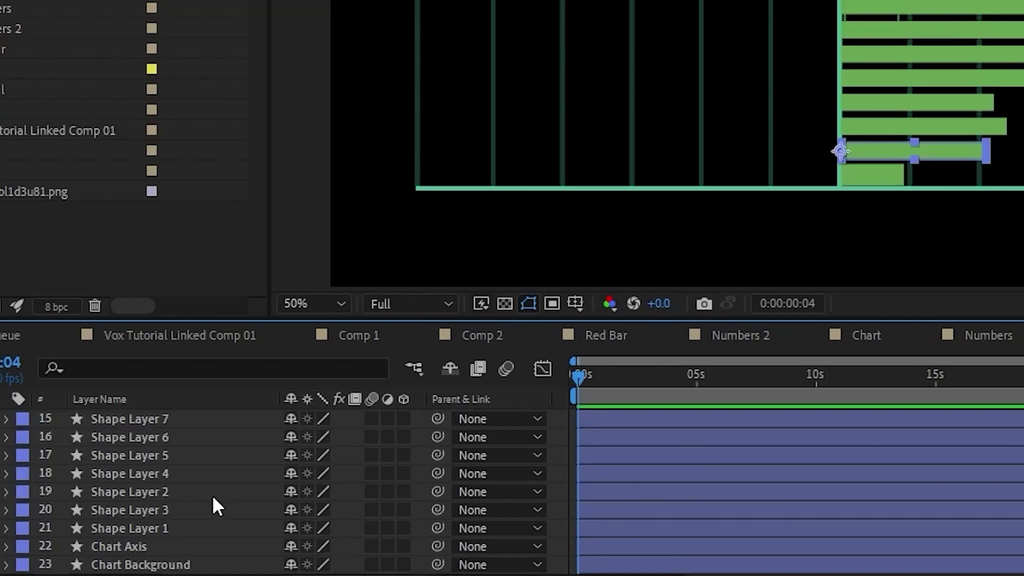
shift+click(169, 528)
key(ctrl+v)
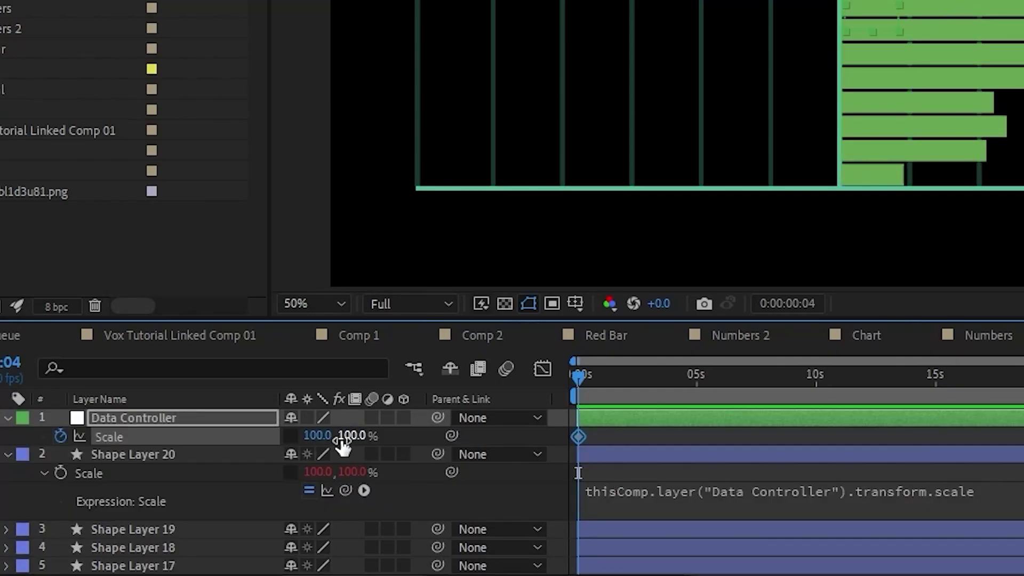
Set the Data Controller's keyframed vertical scale to 80% and move the keyframe to just under 4 seconds
click(339, 441)
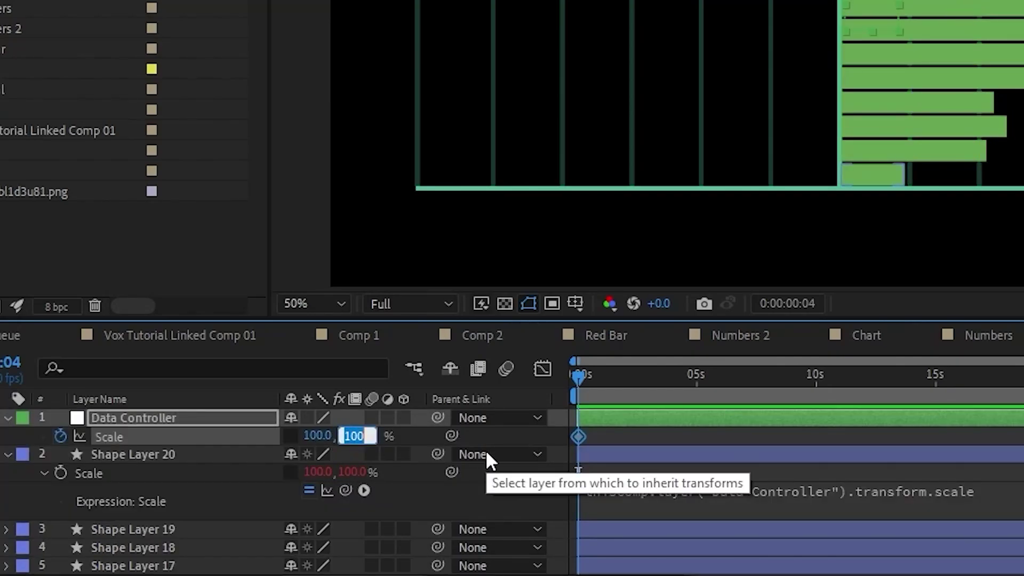
text(80)
key(Return)
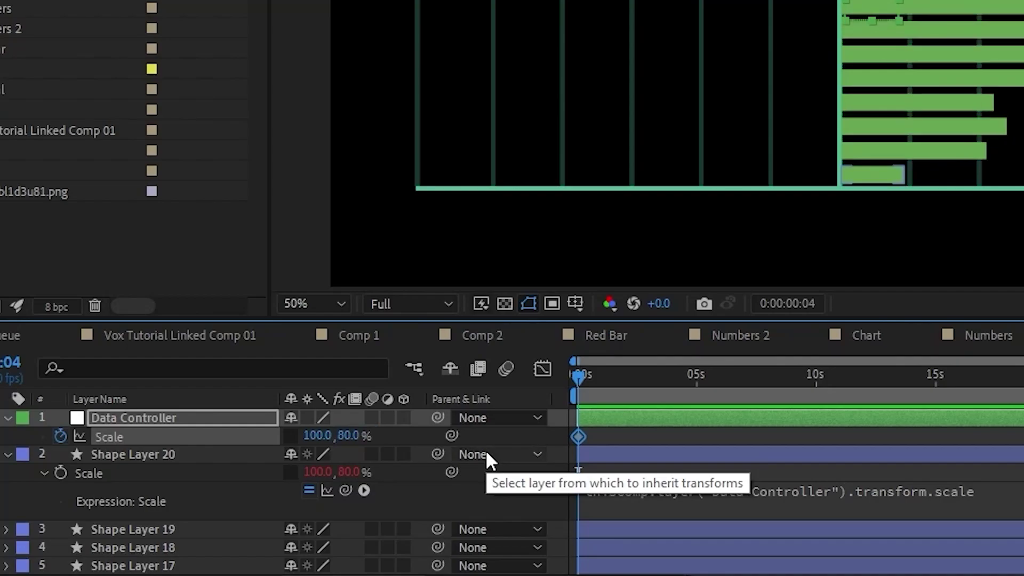
drag(581, 375, 666, 379)
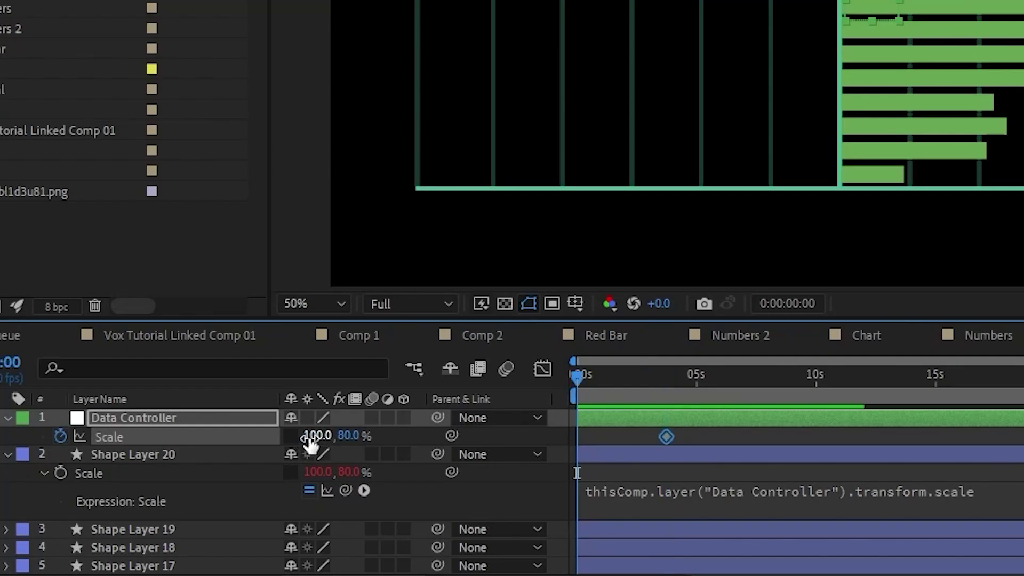
Keyframe the Data Controller's horizontal scale at 0% at the start of the timeline and preview the bar animation
click(321, 435)
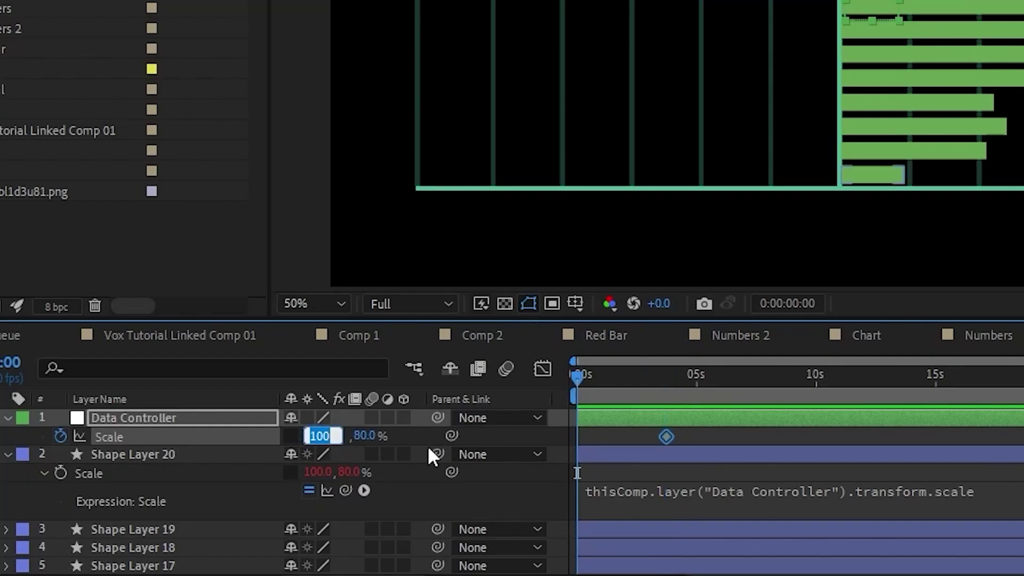
text(0)
key(Return)
key(space)
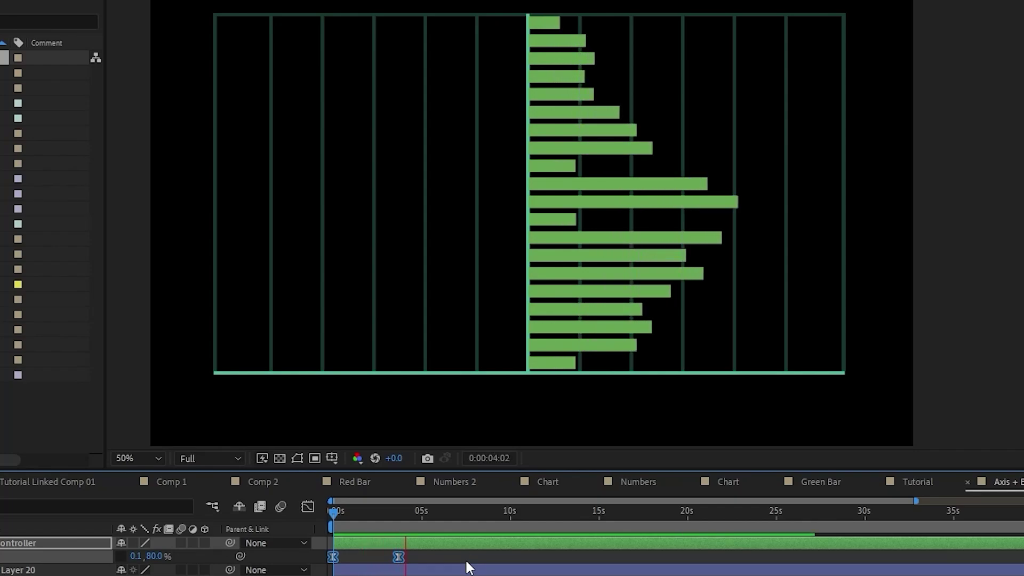
Lengthen the two unusually short green bars in the middle of the chart, starting with Shape Layer 9, to fit their neighbours
key(space)
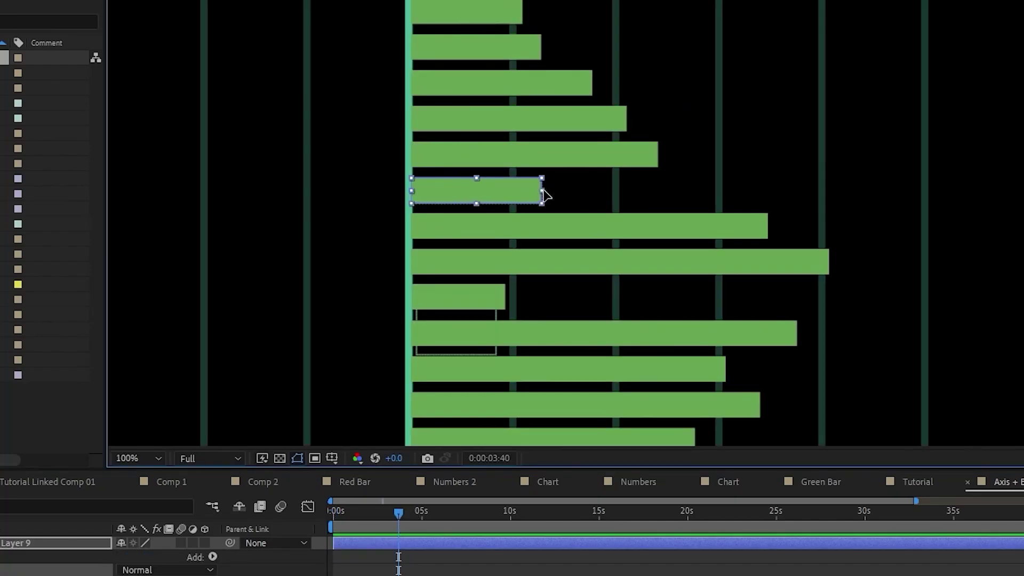
drag(545, 195, 726, 198)
click(465, 299)
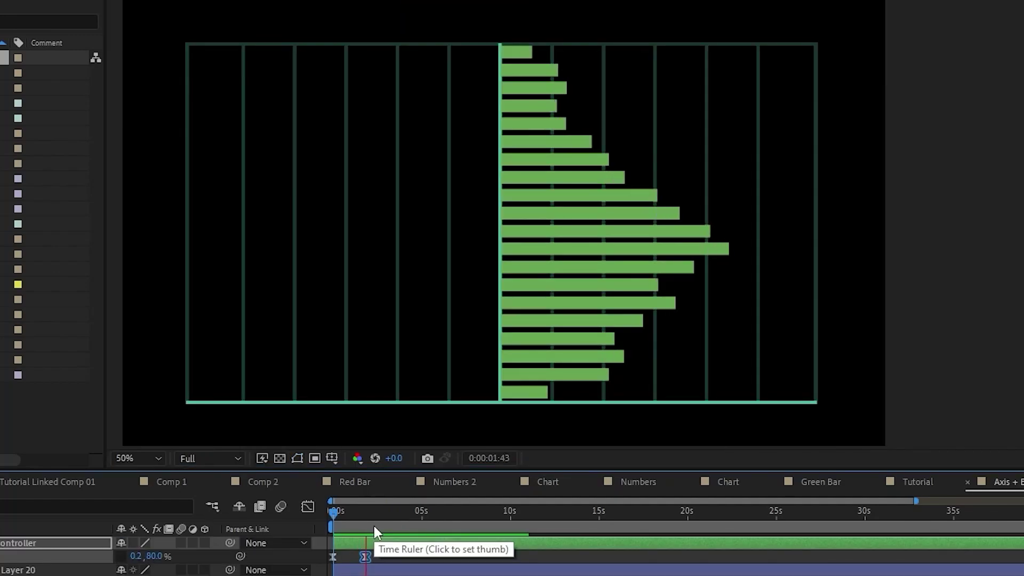
Reshape the speed curve of the Data Controller's Scale keyframes for a fast start and slow finish, and preview the animation
shift+click(333, 556)
key(shift+F3)
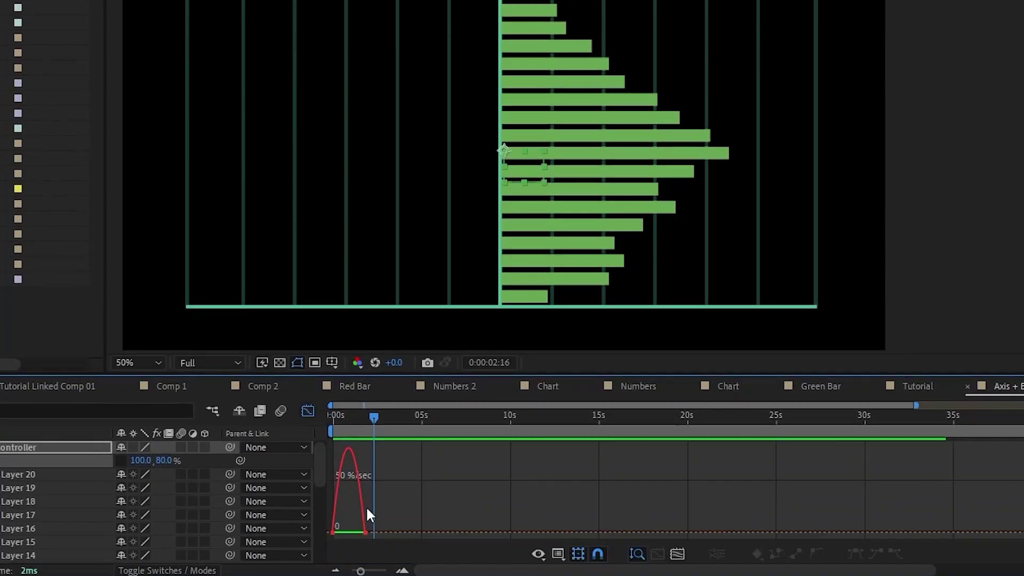
drag(353, 526, 340, 526)
drag(359, 422, 315, 453)
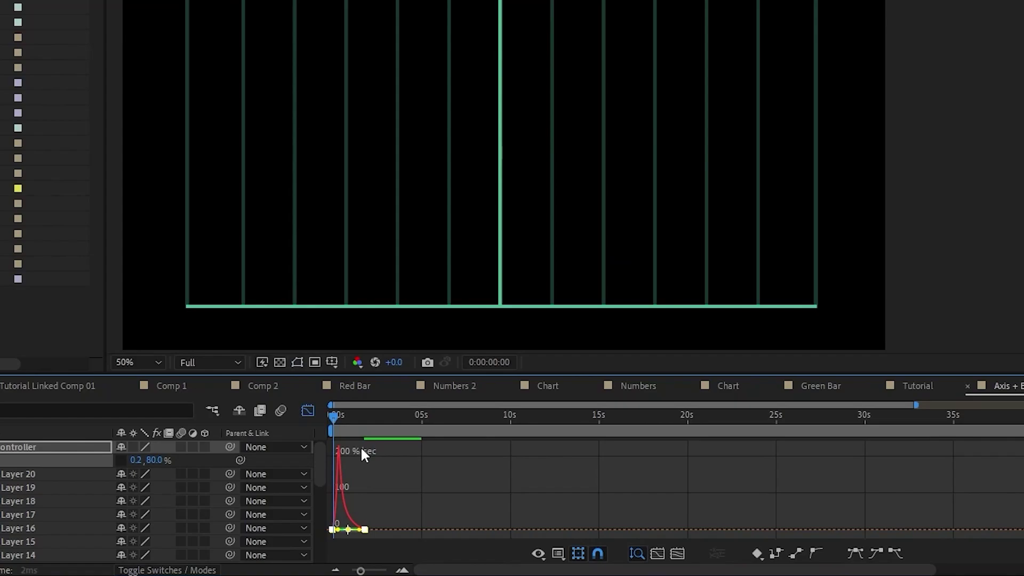
key(space)
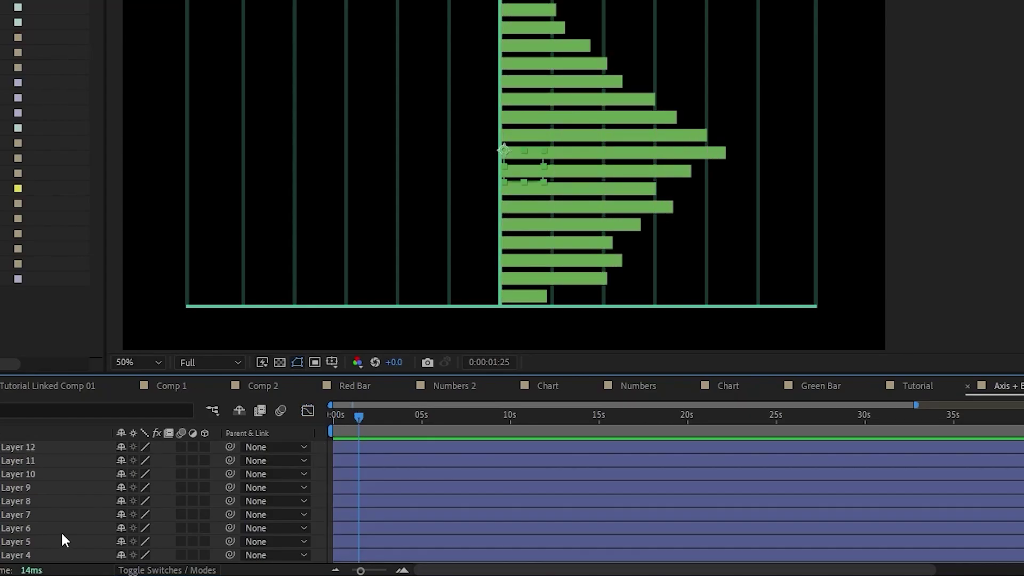
Pre-compose the Data Controller and all twenty bar shape layers as Green Bars, moving all attributes into the new composition
scroll(61, 532, down, 2)
shift+click(36, 529)
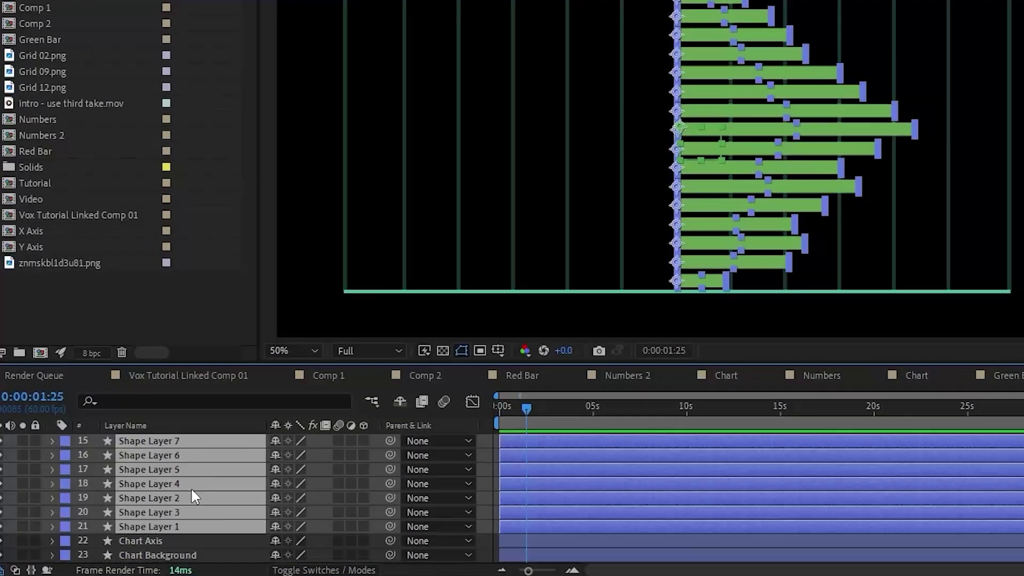
key(ctrl+shift+c)
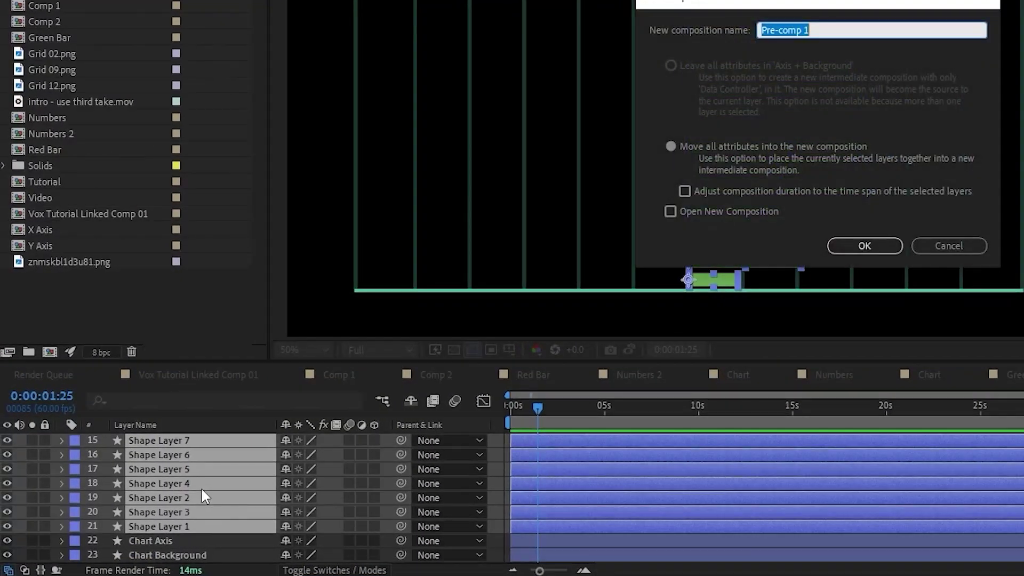
click(670, 146)
click(864, 245)
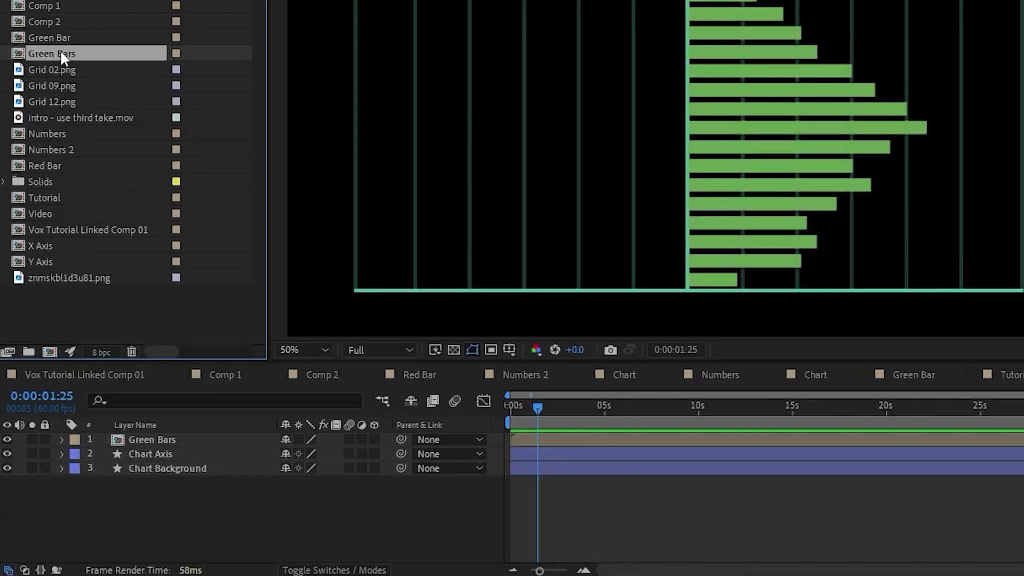
Duplicate the Green Bars composition in the project and rename the copy Red Bars
key(ctrl+d)
right_click(54, 72)
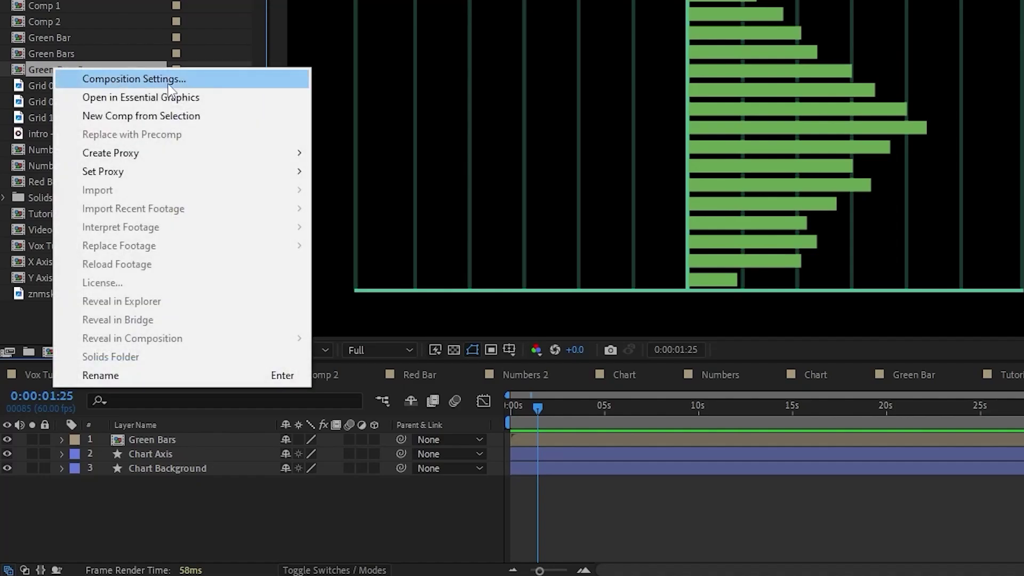
click(143, 377)
text(Red Bars)
key(Return)
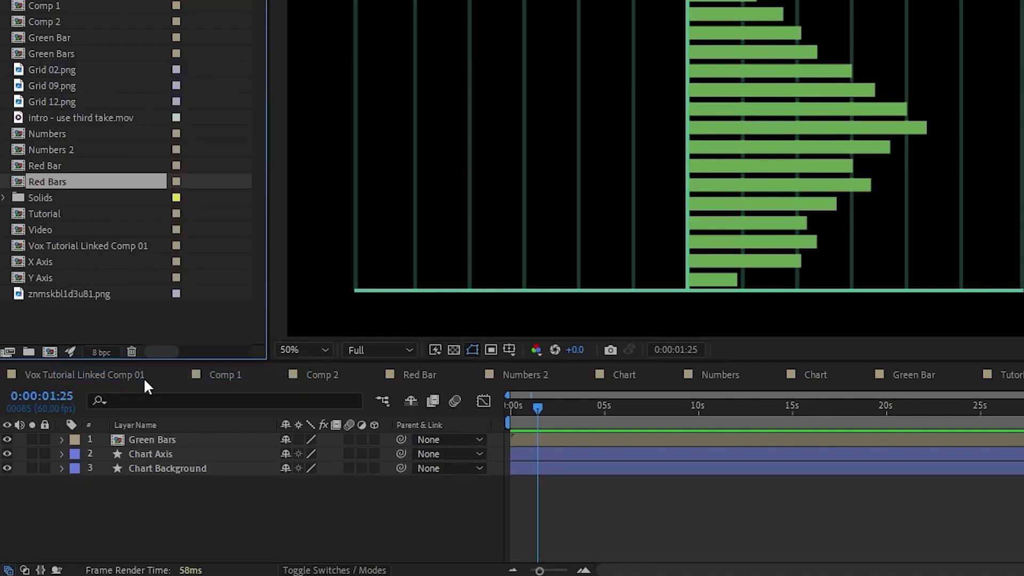
Open the Red Bars composition and change the fill of Shape Layers 20 through 1 to red
double_click(59, 180)
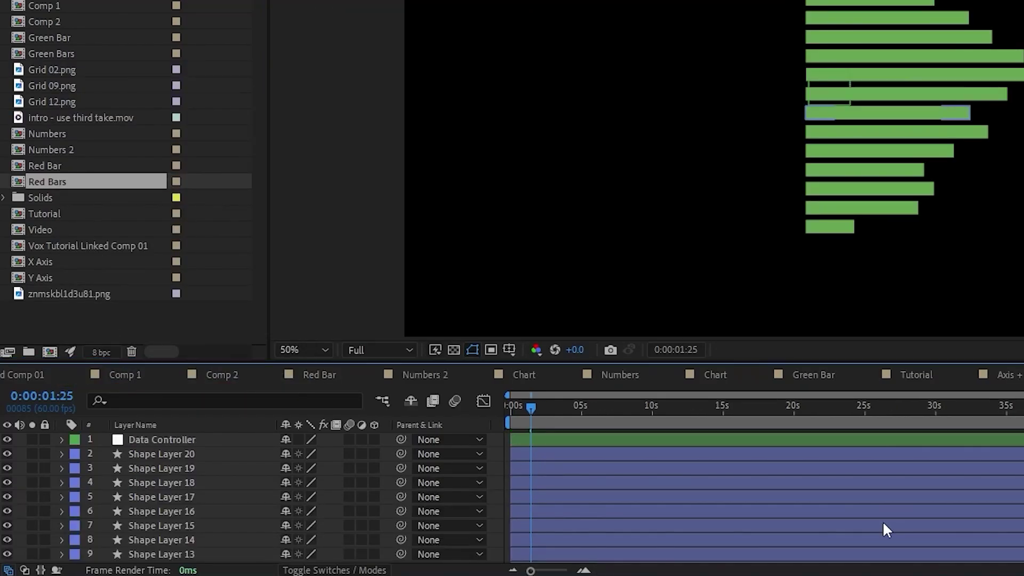
click(153, 453)
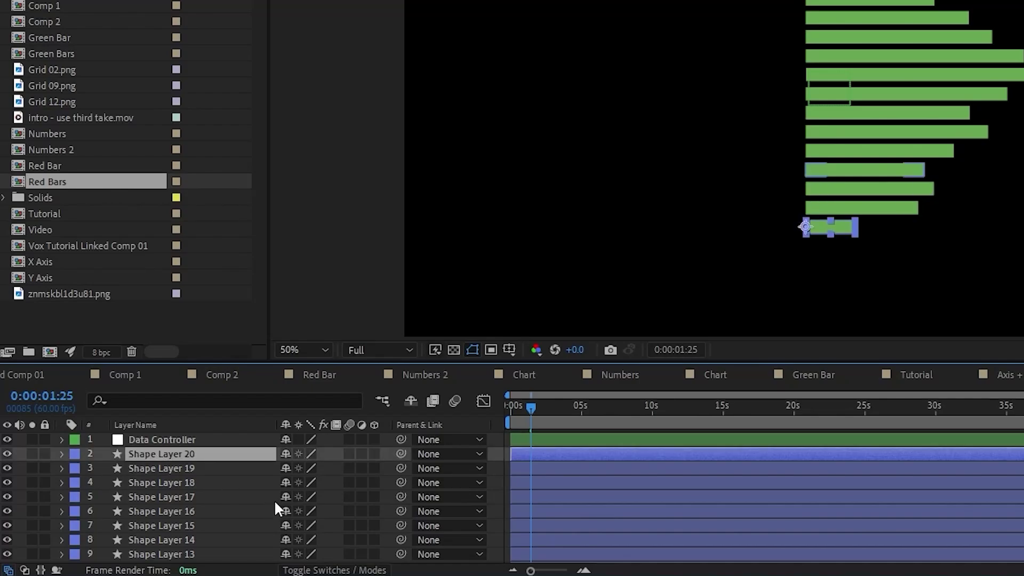
scroll(274, 500, down, 4)
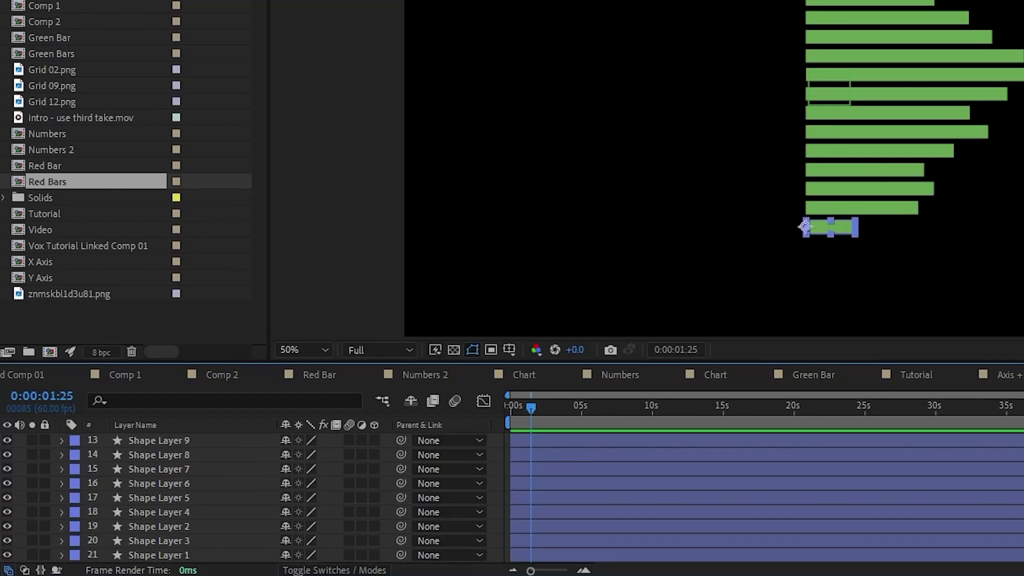
shift+click(190, 555)
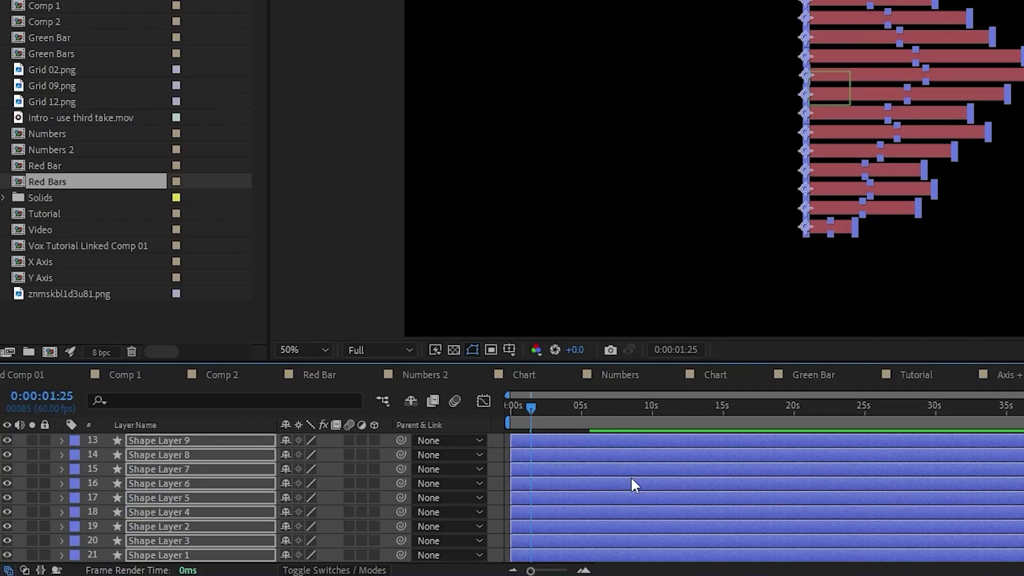
Set the horizontal scale of the Data Controller's second keyframe to -100% in the Red Bars composition
scroll(630, 476, up, 4)
click(563, 442)
key(s)
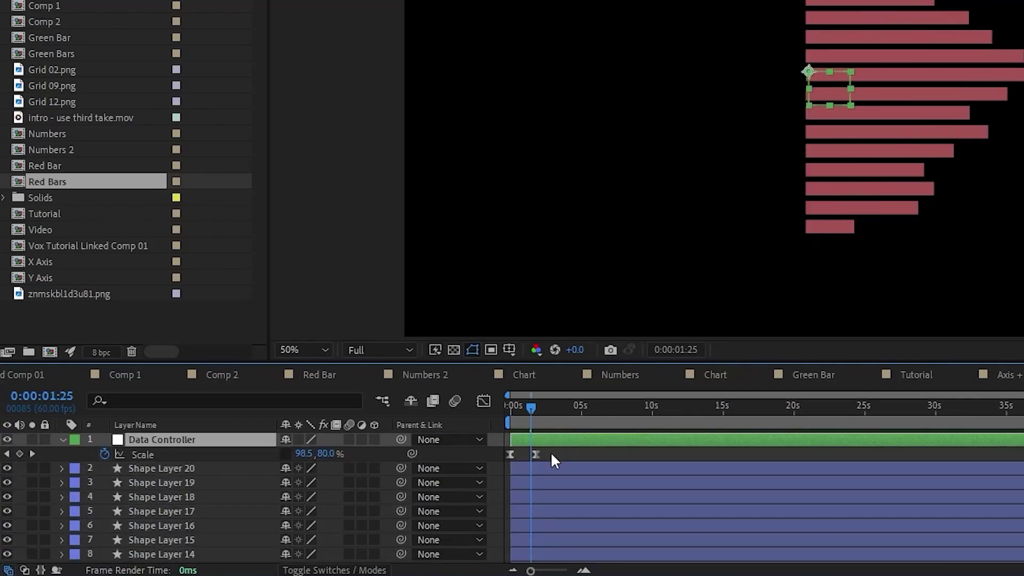
drag(533, 408, 536, 407)
click(536, 453)
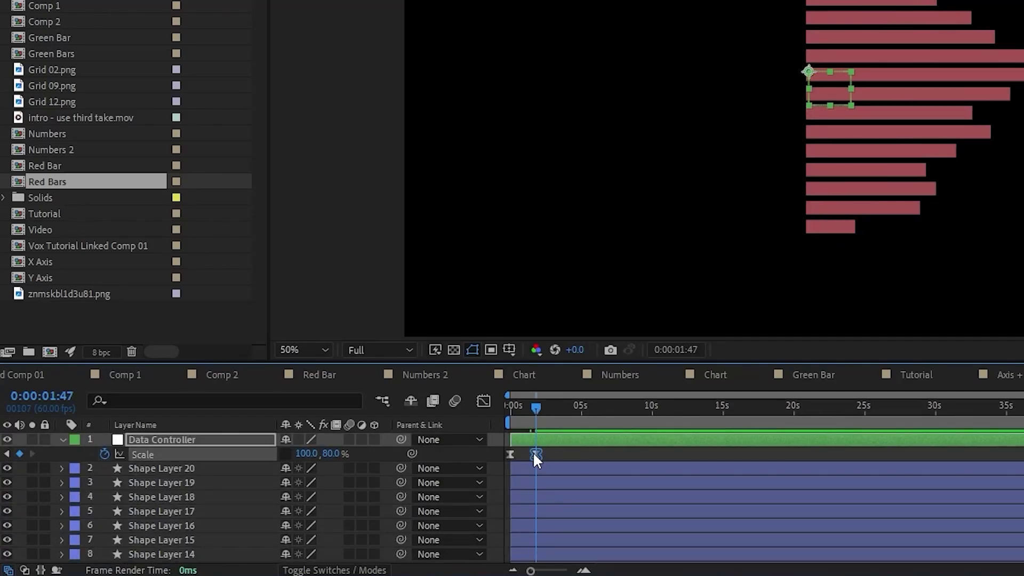
click(307, 454)
text(-100)
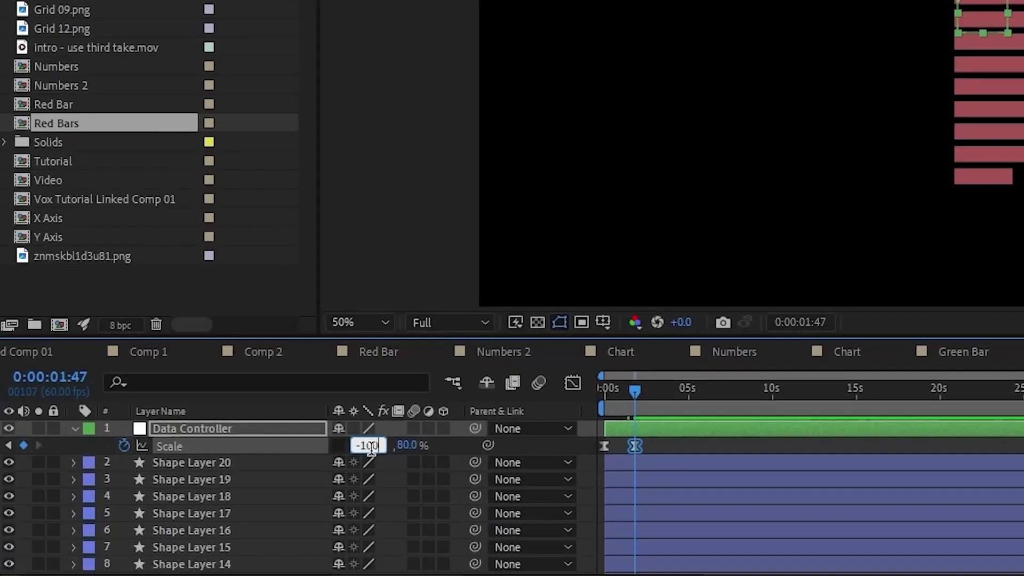
key(Return)
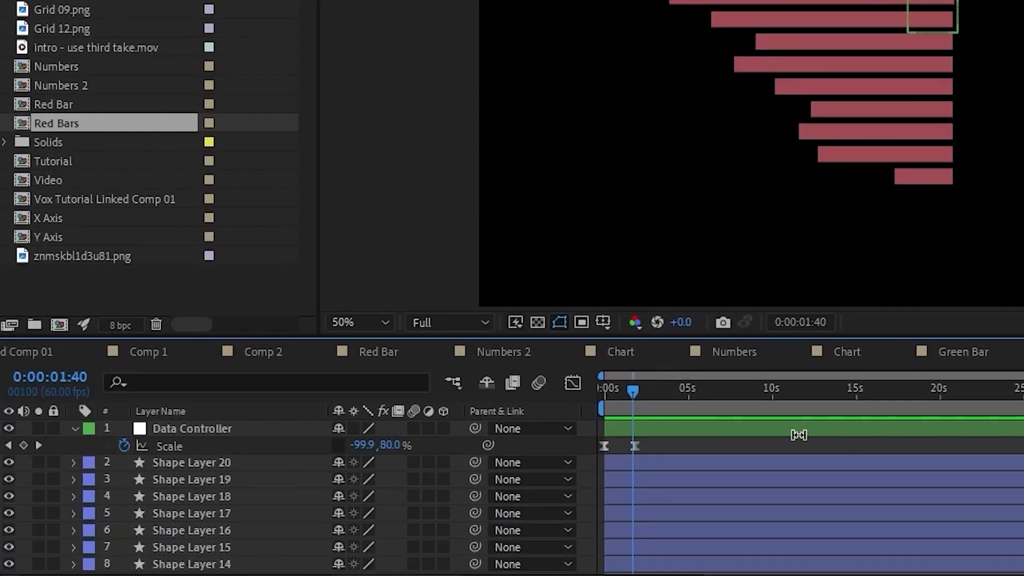
Add the Red Bars composition to Axis + Background, layered between Chart Axis and Green Bars
key(Tab)
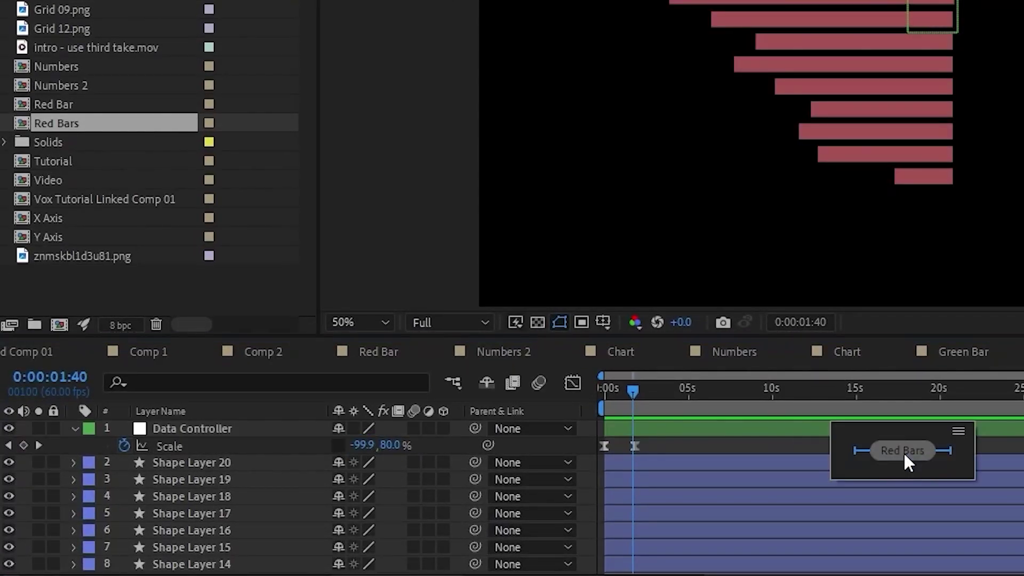
drag(895, 456, 891, 457)
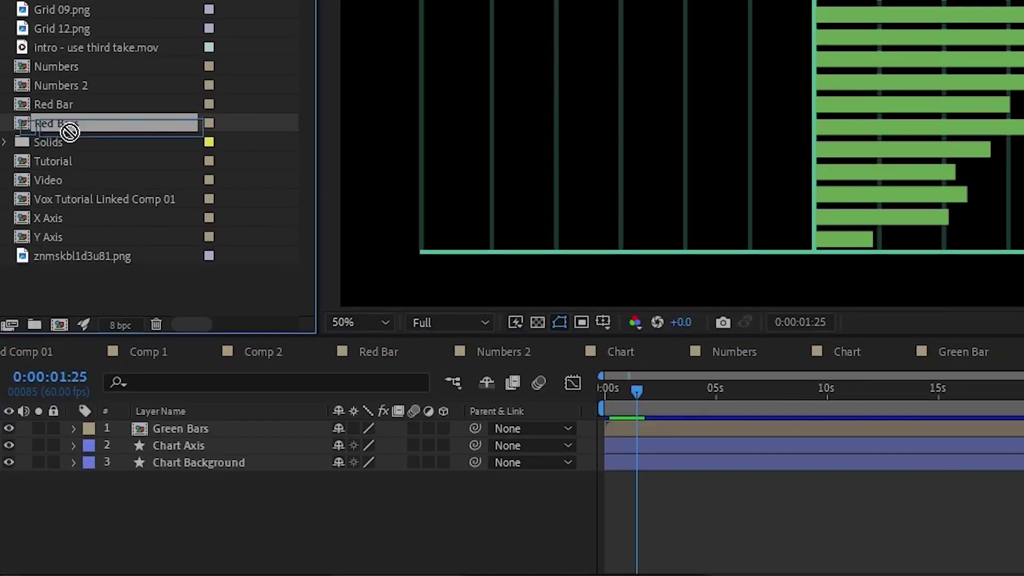
drag(68, 126, 818, 532)
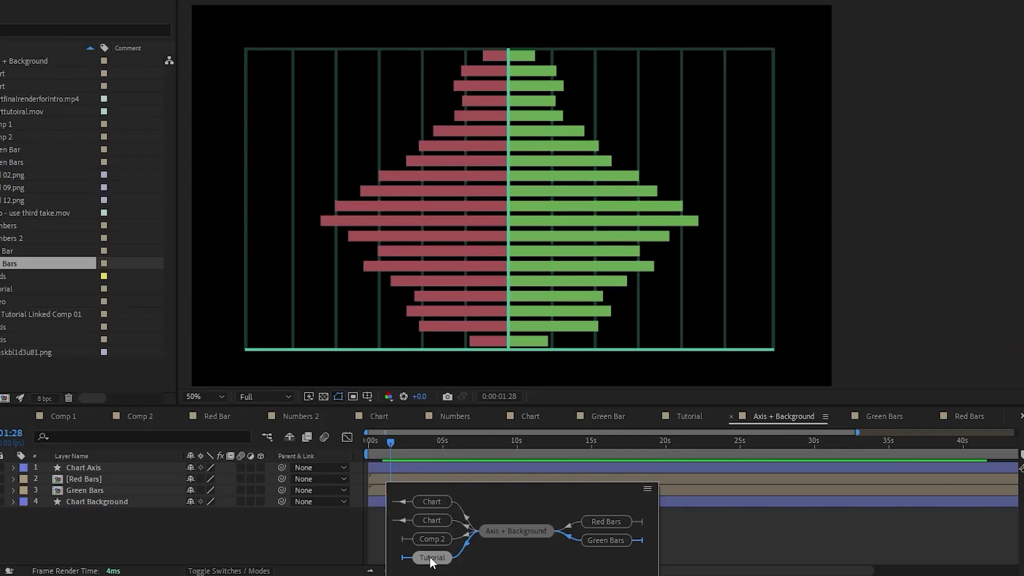
Open the Tutorial composition and pre-compose the X Axis, Y Axis and Axis + Background layers as Chart Final
click(432, 557)
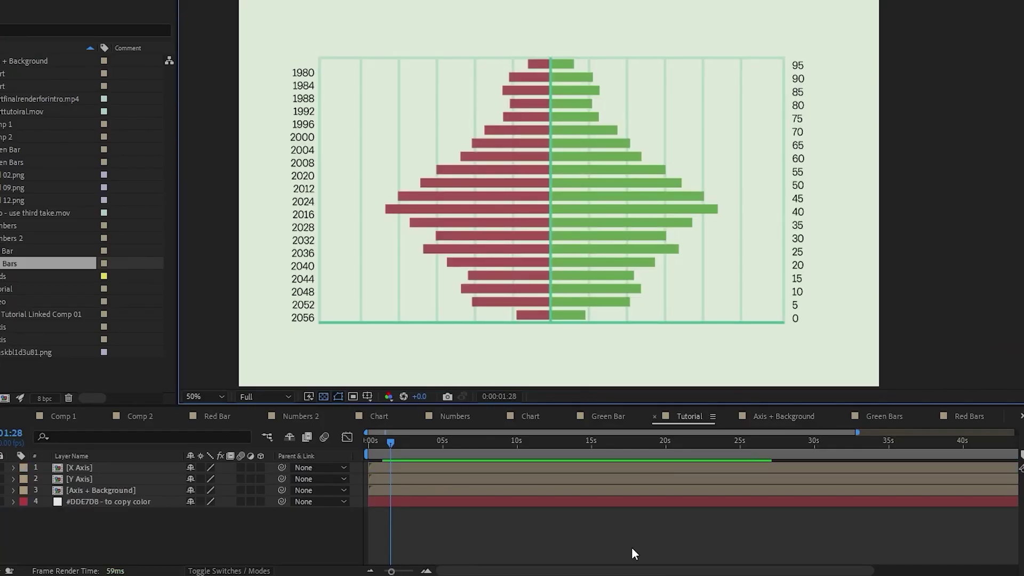
key(ctrl+shift+c)
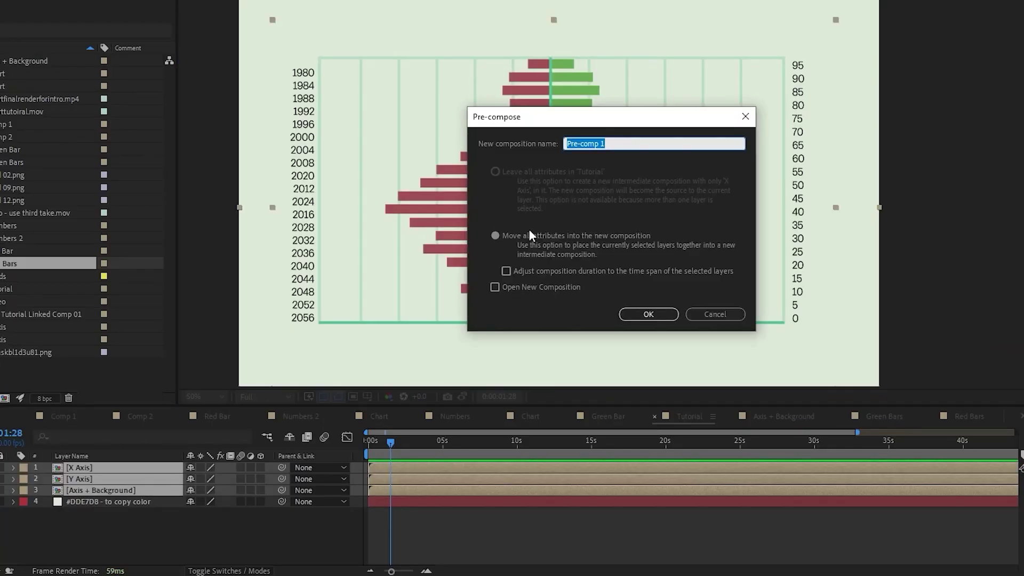
text(Chart Final)
click(649, 314)
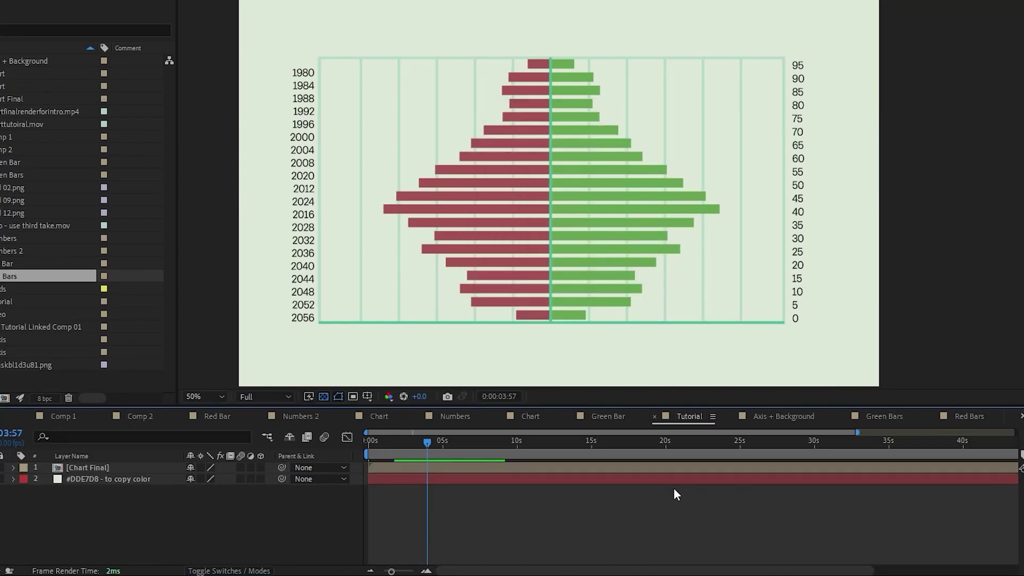
Keyframe the Scale and Position of the Chart Final layer at the start of the timeline
click(447, 467)
key(s)
click(50, 478)
drag(437, 477, 377, 479)
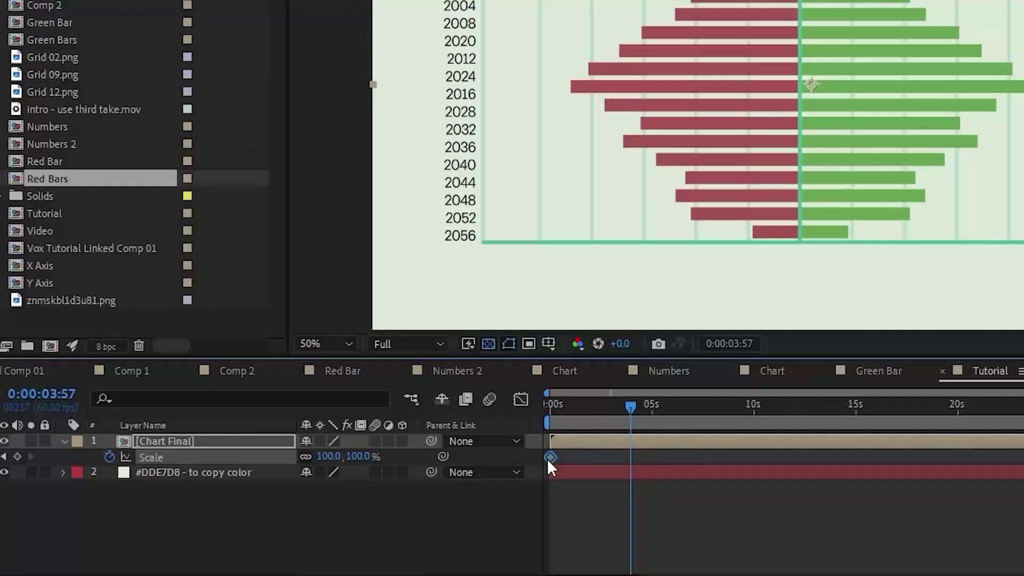
drag(434, 443, 381, 454)
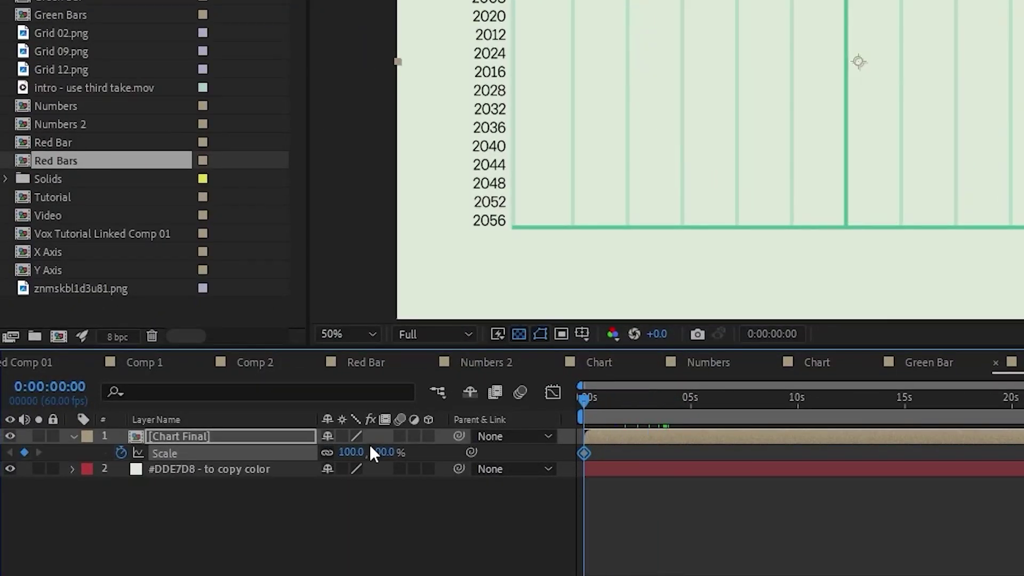
key(p)
click(122, 451)
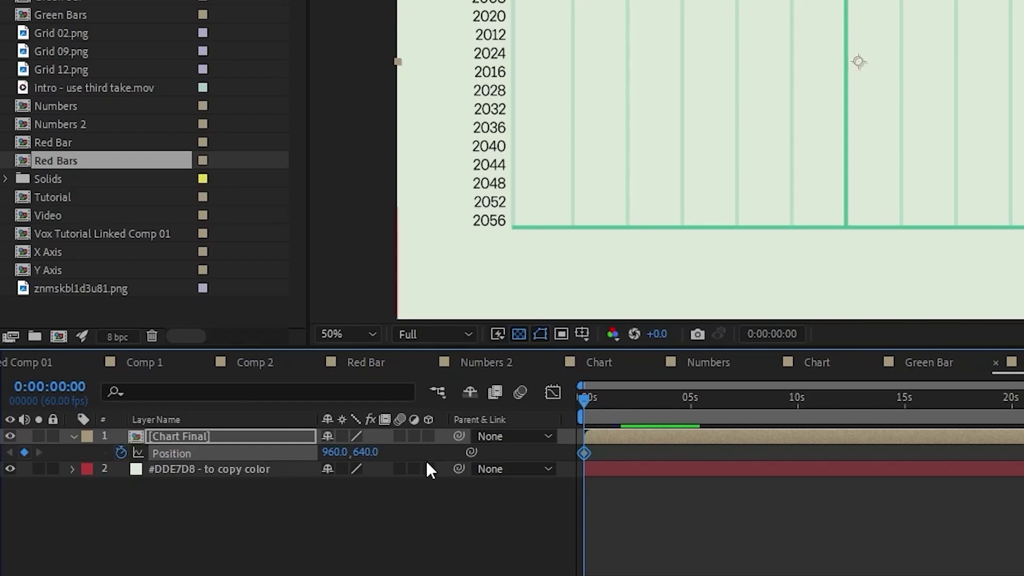
Set Chart Final's starting scale to 159% and its starting position to 842, 676 for a close-up framing
key(shift+s)
drag(377, 468, 433, 459)
drag(971, 53, 947, 1)
At 0:00:01:02, keyframe Chart Final at position 960, 640 and scale 100%, and ease all four keyframes
drag(603, 400, 606, 401)
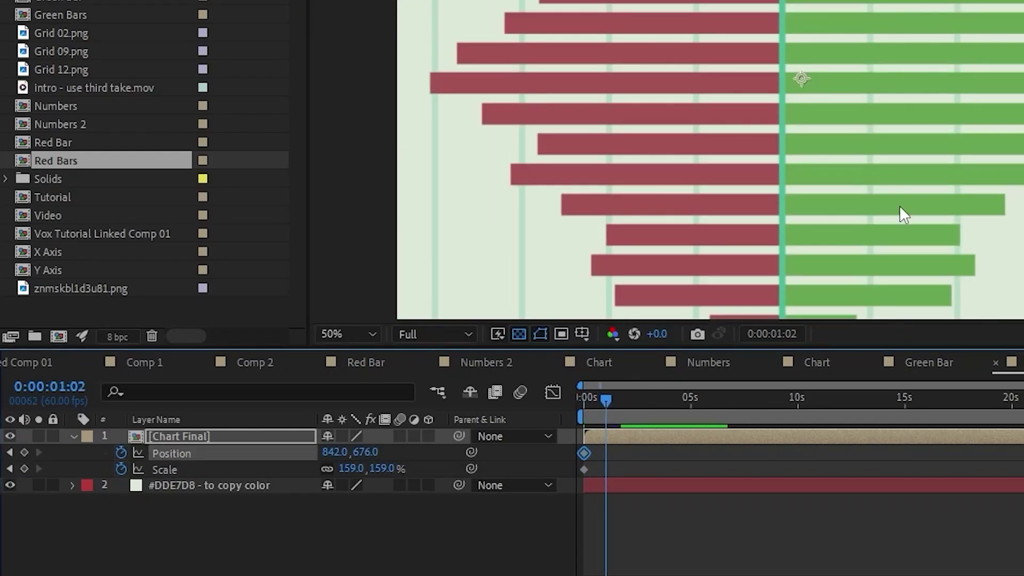
drag(913, 133, 995, 108)
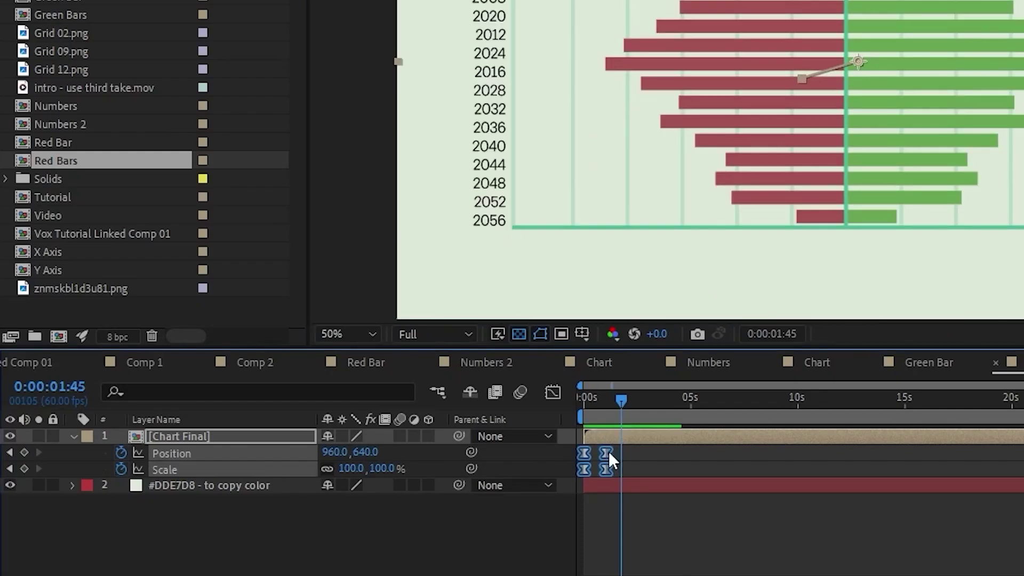
click(644, 456)
Move Chart Final's ending Position and Scale keyframes to about 0:00:01:45 to slow the zoom-out
click(607, 453)
shift+click(606, 469)
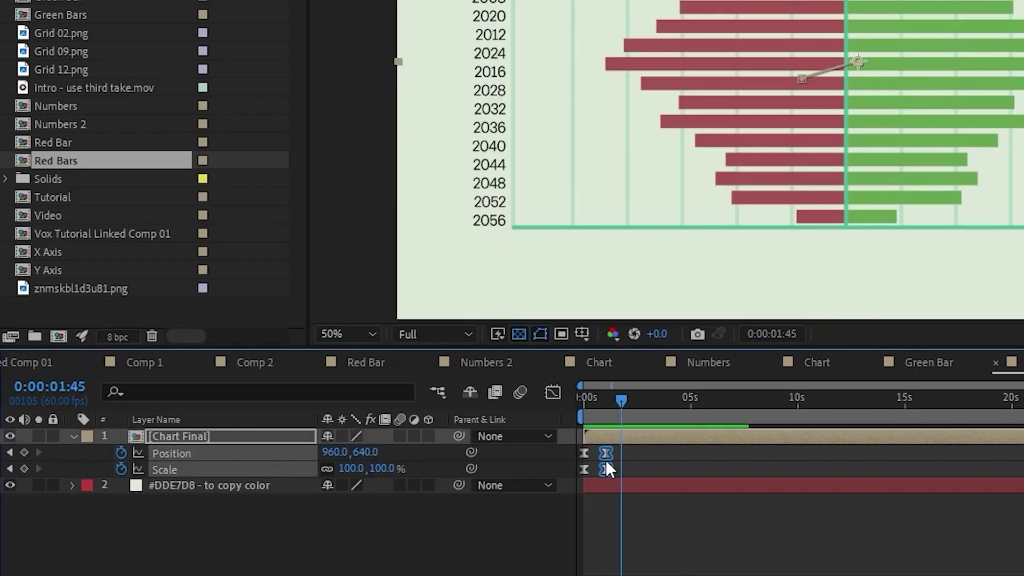
drag(606, 452, 623, 453)
click(618, 402)
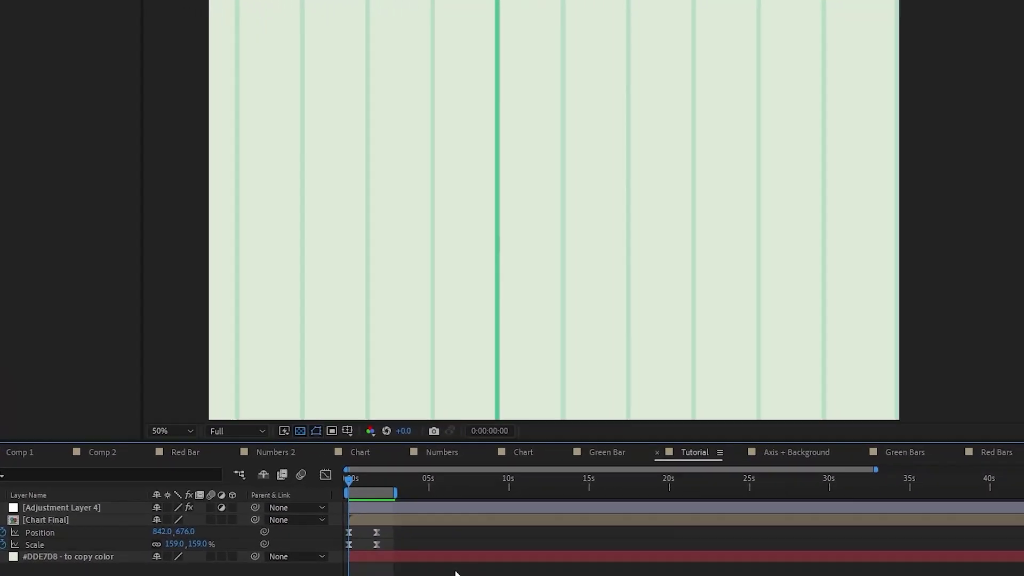